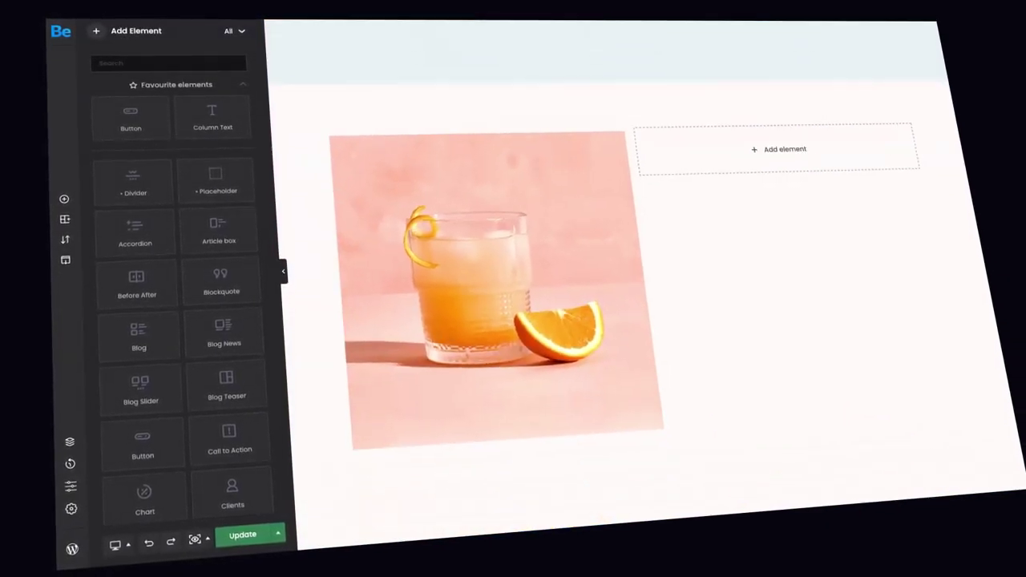
Add a Column Text beside the drink image and format it as Heading 2
{"action": "left_click_drag", "start_coordinate": [206, 129], "coordinate": [664, 126]}
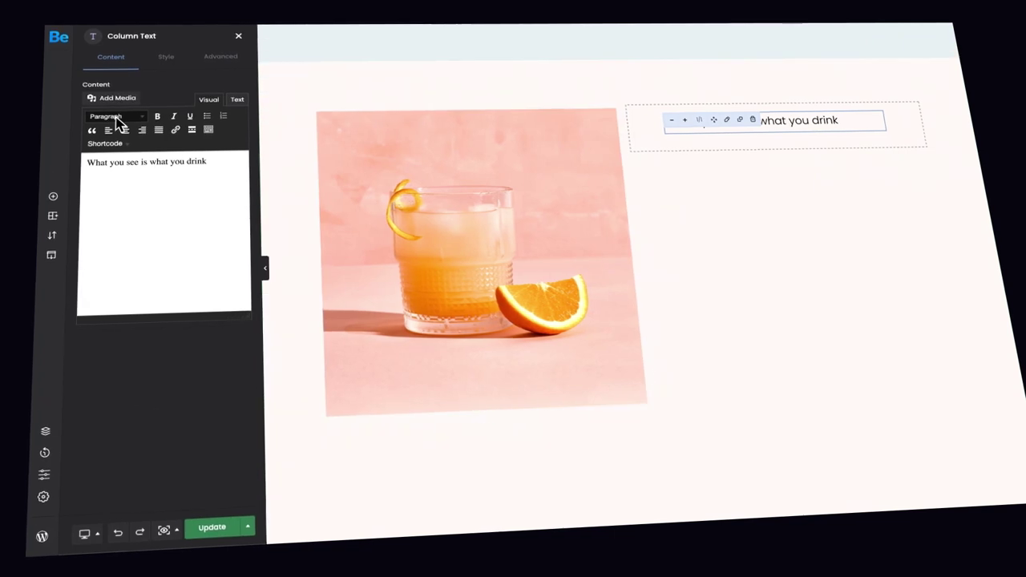
{"action": "left_click", "coordinate": [116, 119]}
{"action": "left_click", "coordinate": [129, 165]}
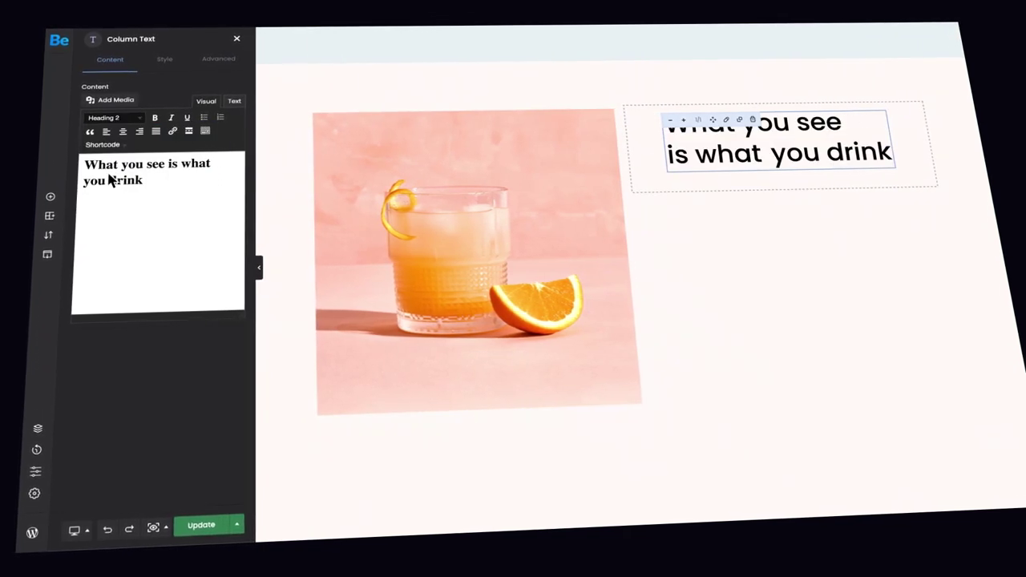
Add a description Column Text under the heading and a Button below it
{"action": "left_click", "coordinate": [49, 201]}
{"action": "left_click_drag", "start_coordinate": [195, 133], "coordinate": [687, 183]}
{"action": "left_click", "coordinate": [47, 198]}
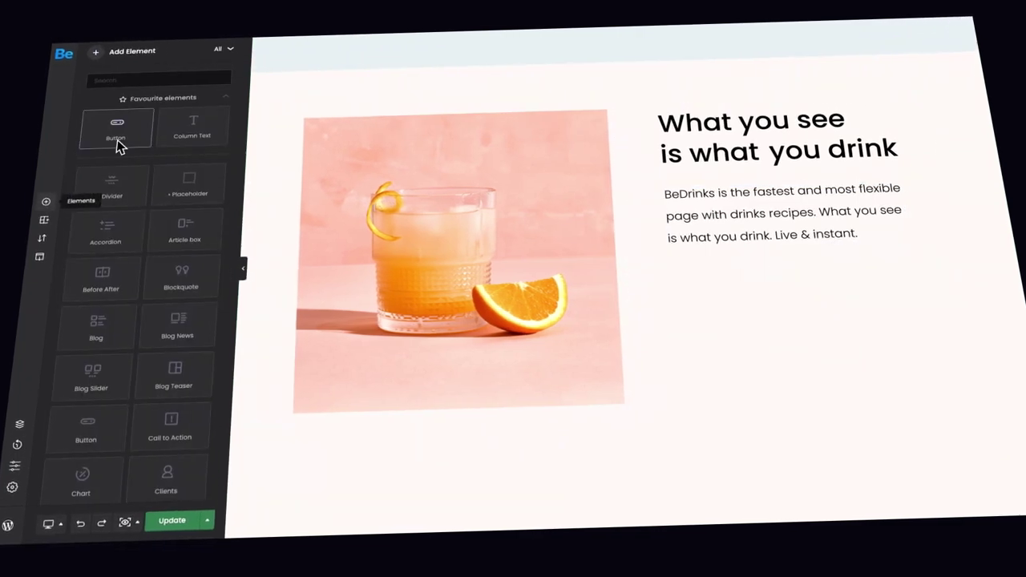
{"action": "left_click_drag", "start_coordinate": [116, 144], "coordinate": [668, 260]}
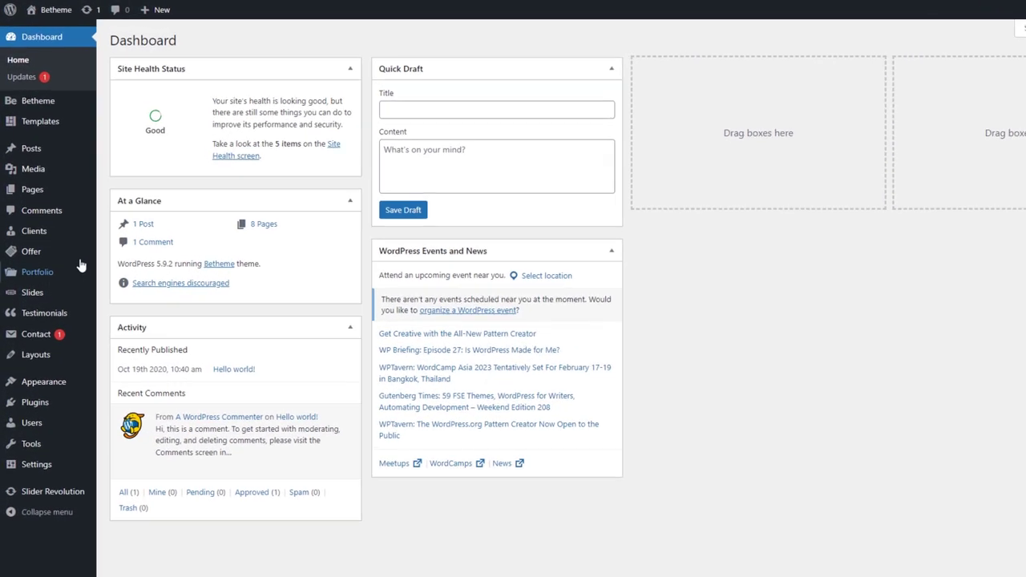
From All Pages, open the About page with Edit with BeBuilder
{"action": "left_click", "coordinate": [93, 176]}
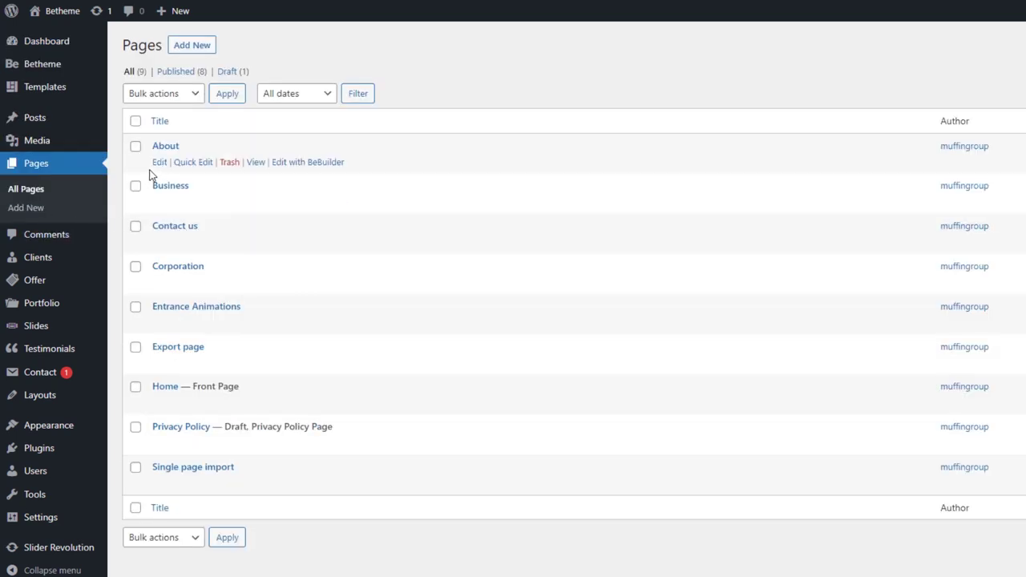
{"action": "left_click", "coordinate": [159, 163]}
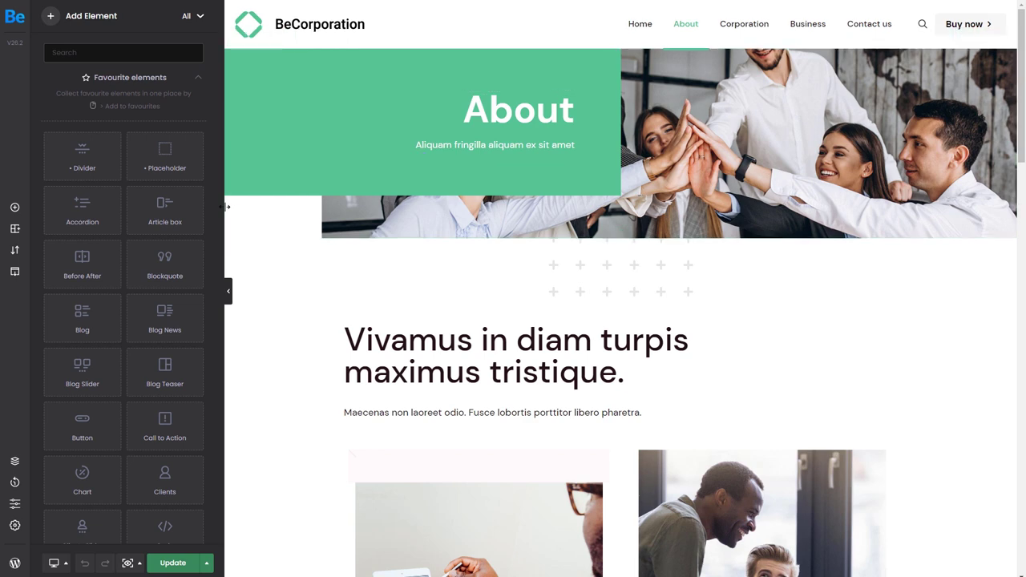
{"action": "left_click_drag", "start_coordinate": [226, 206], "coordinate": [265, 254]}
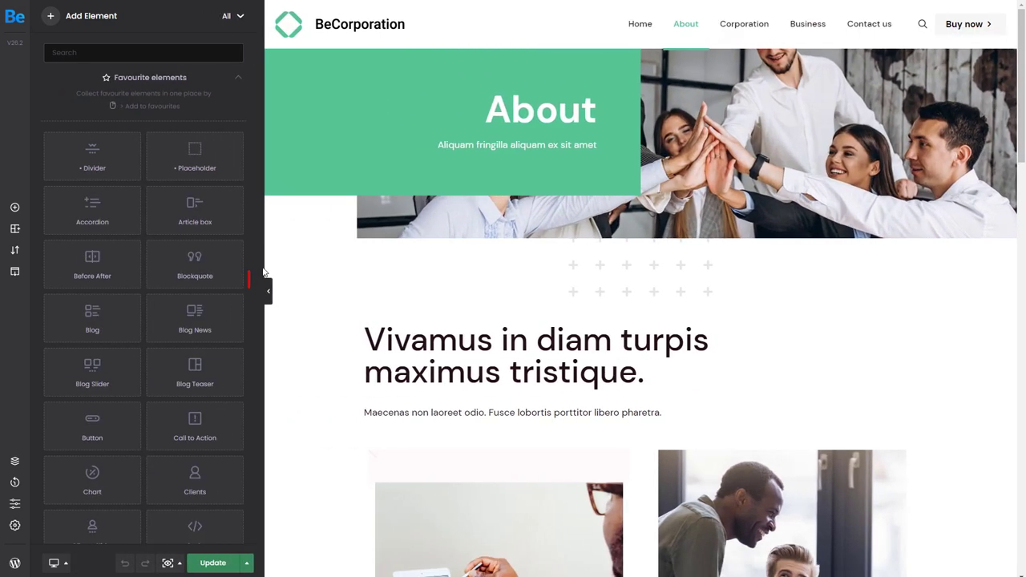
{"action": "left_click", "coordinate": [266, 293]}
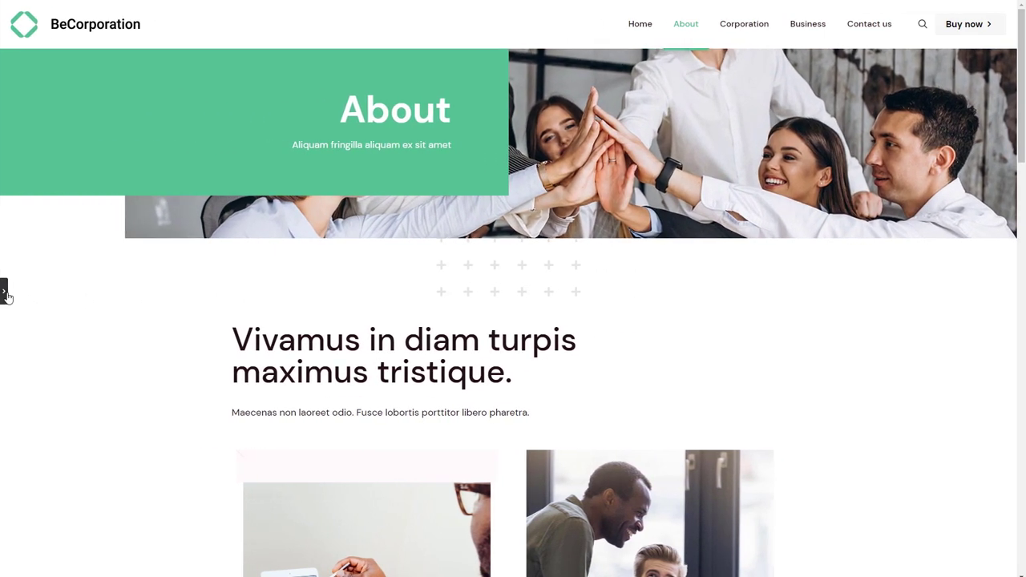
{"action": "left_click", "coordinate": [4, 293]}
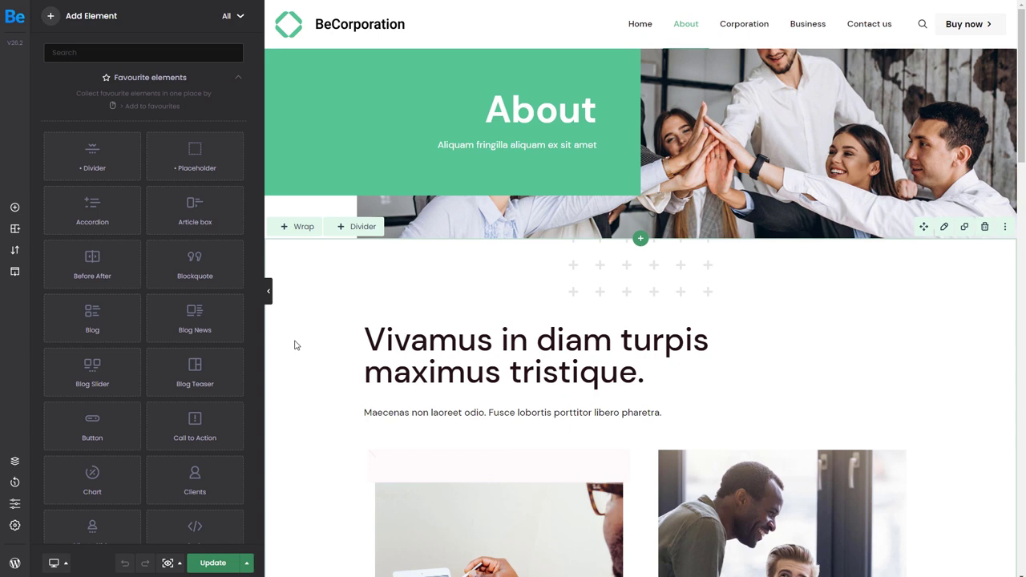
{"action": "scroll", "coordinate": [294, 345], "scroll_direction": "down", "scroll_amount": 4}
{"action": "scroll", "coordinate": [294, 345], "scroll_direction": "down", "scroll_amount": 5}
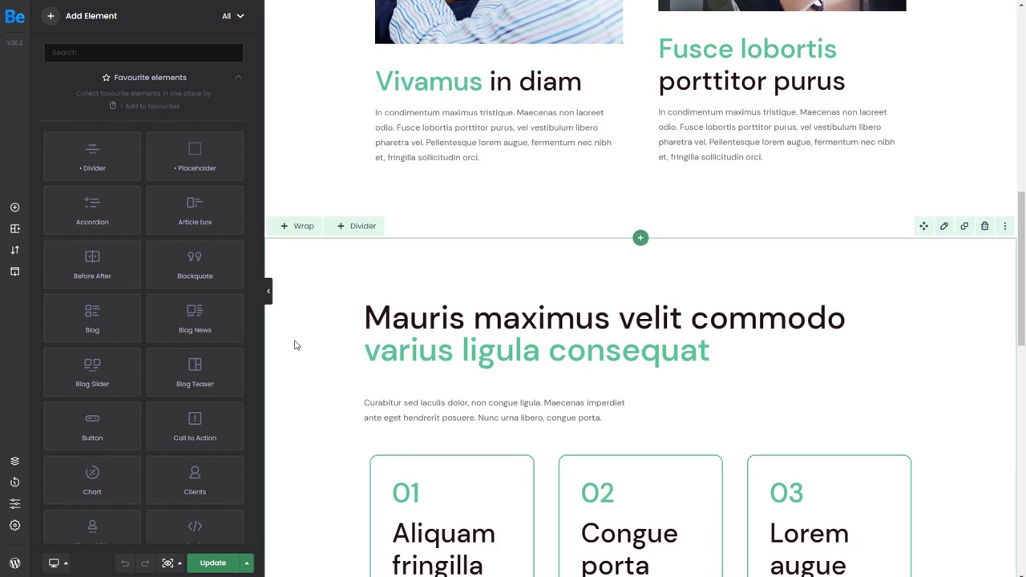
{"action": "scroll", "coordinate": [294, 344], "scroll_direction": "down", "scroll_amount": 2}
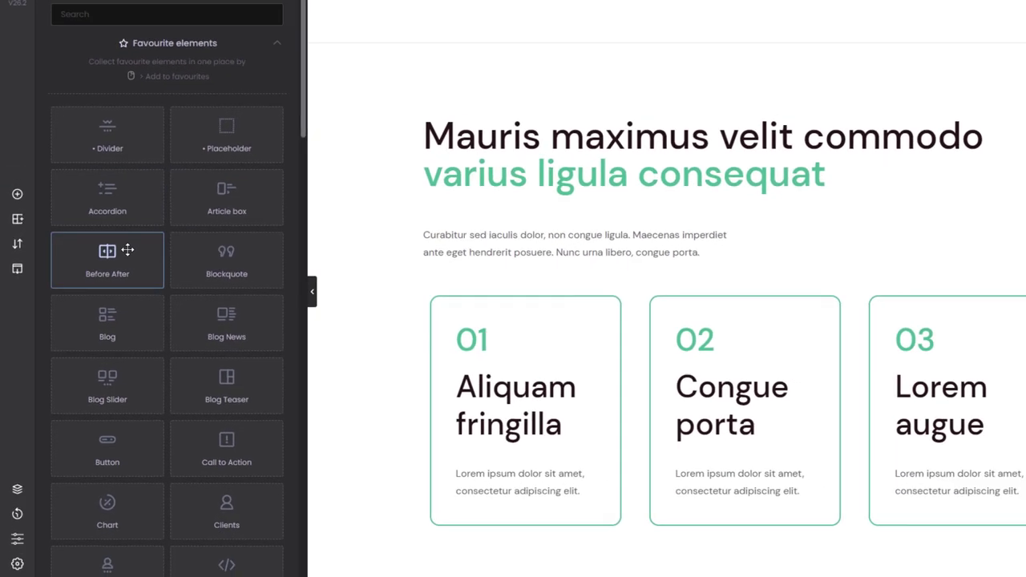
Search the element library for 'button' after trying 'image' and the category filter
{"action": "scroll", "coordinate": [128, 250], "scroll_direction": "down", "scroll_amount": 8}
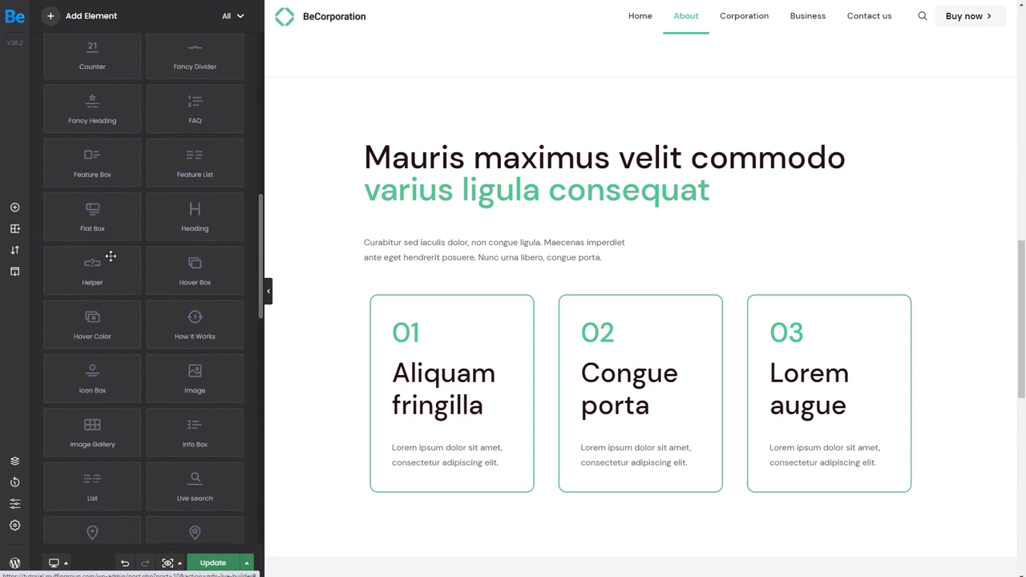
{"action": "scroll", "coordinate": [110, 255], "scroll_direction": "up", "scroll_amount": 10}
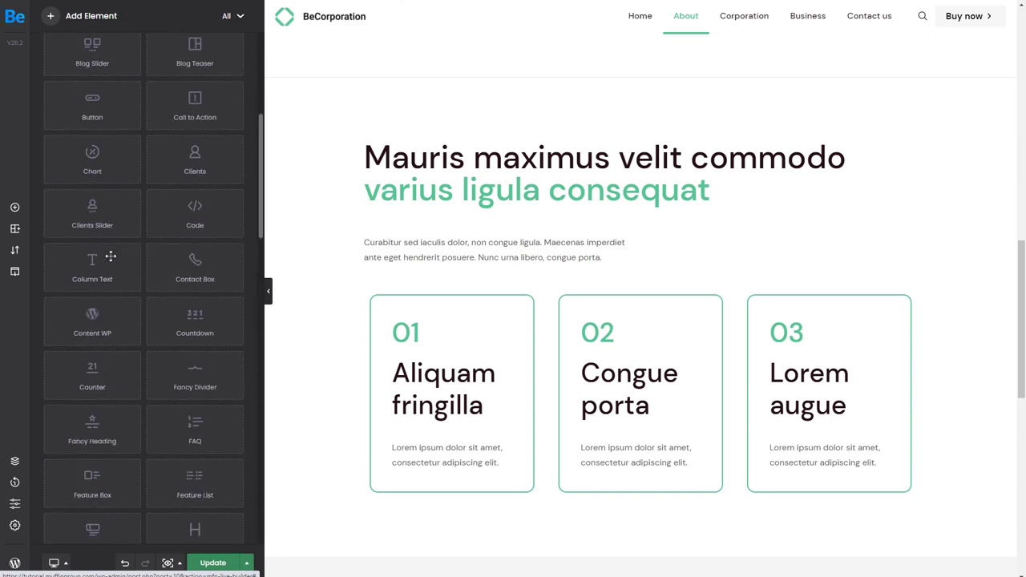
{"action": "left_click", "coordinate": [160, 52]}
{"action": "type", "text": "image"}
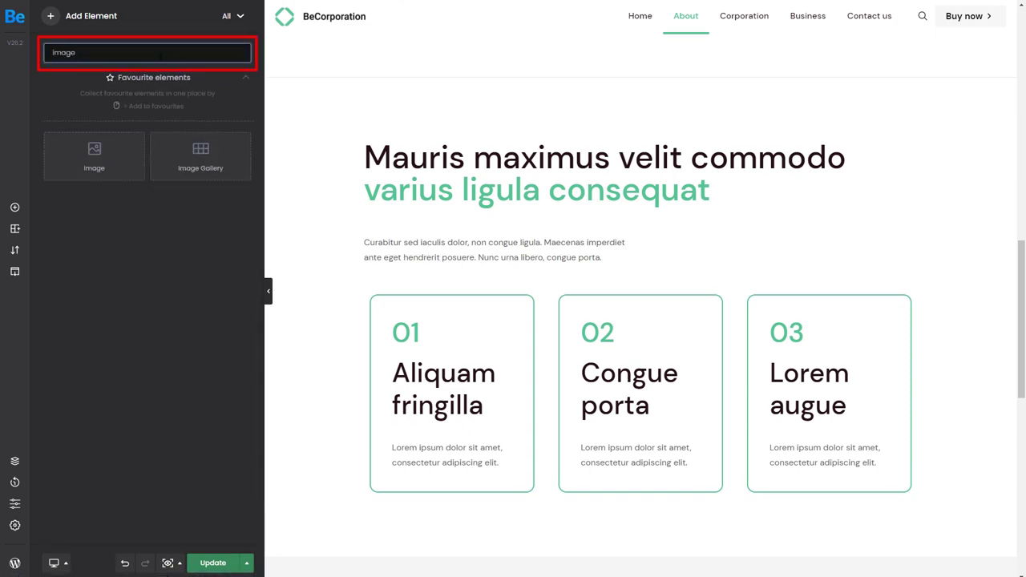
{"action": "key", "text": "BackSpace"}
{"action": "key", "text": "BackSpace"}
{"action": "key", "text": "BackSpace"}
{"action": "key", "text": "BackSpace"}
{"action": "key", "text": "BackSpace"}
{"action": "left_click", "coordinate": [233, 17]}
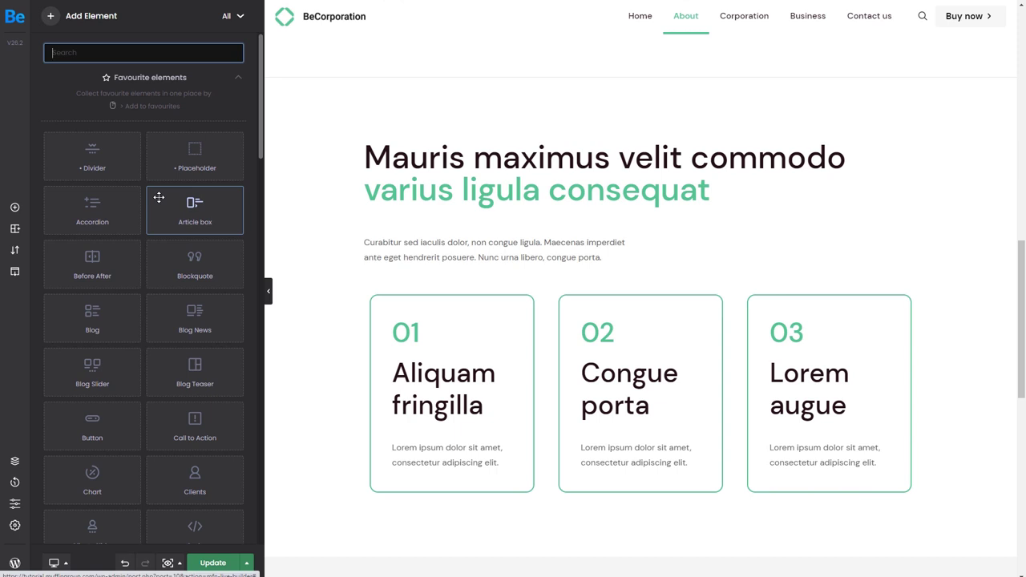
{"action": "type", "text": "button"}
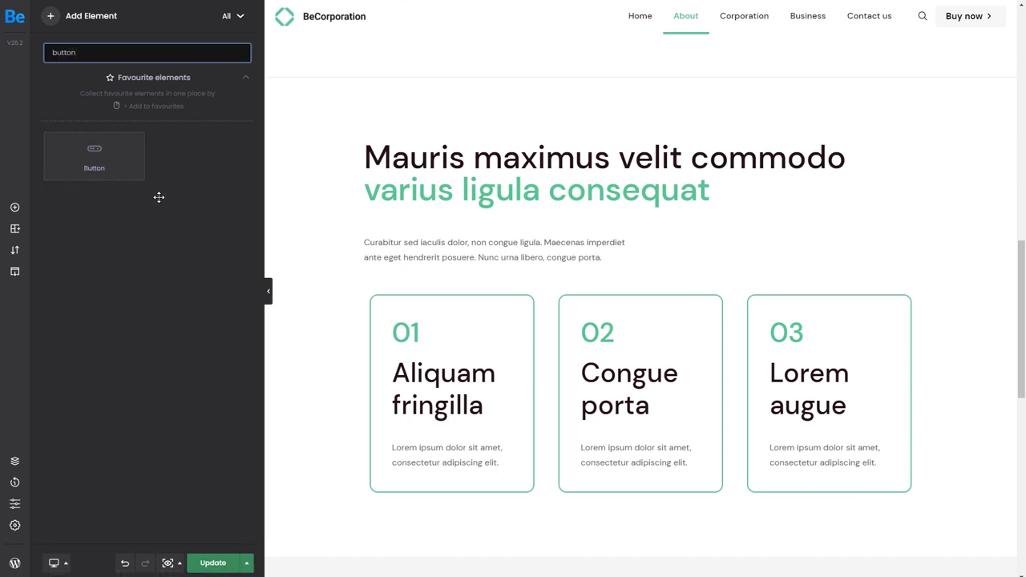
Favourite then unfavourite the Button element, and place a 'Click here' button below card 01
{"action": "right_click", "coordinate": [131, 162]}
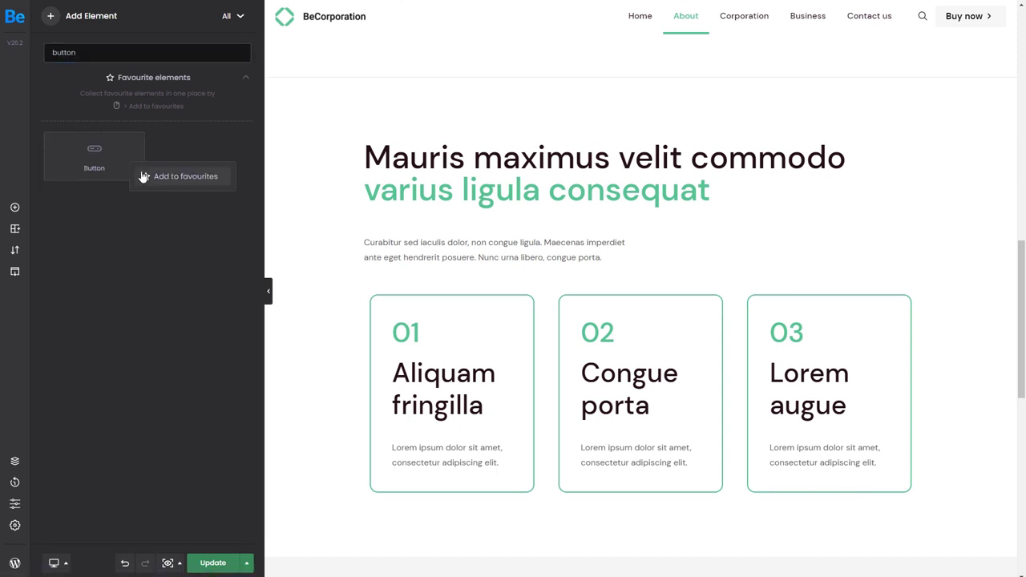
{"action": "left_click", "coordinate": [144, 177]}
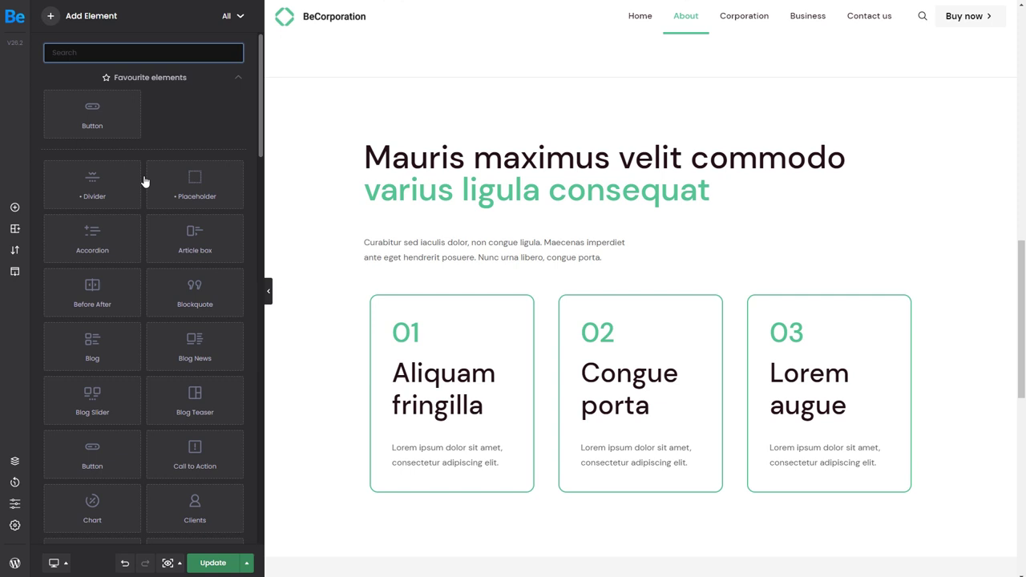
{"action": "right_click", "coordinate": [121, 123]}
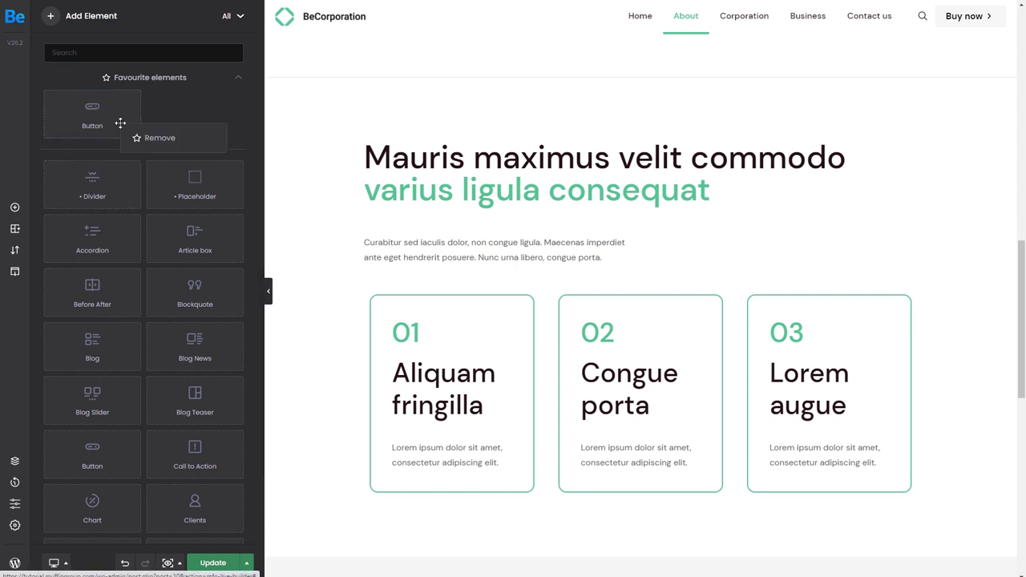
{"action": "left_click", "coordinate": [152, 137]}
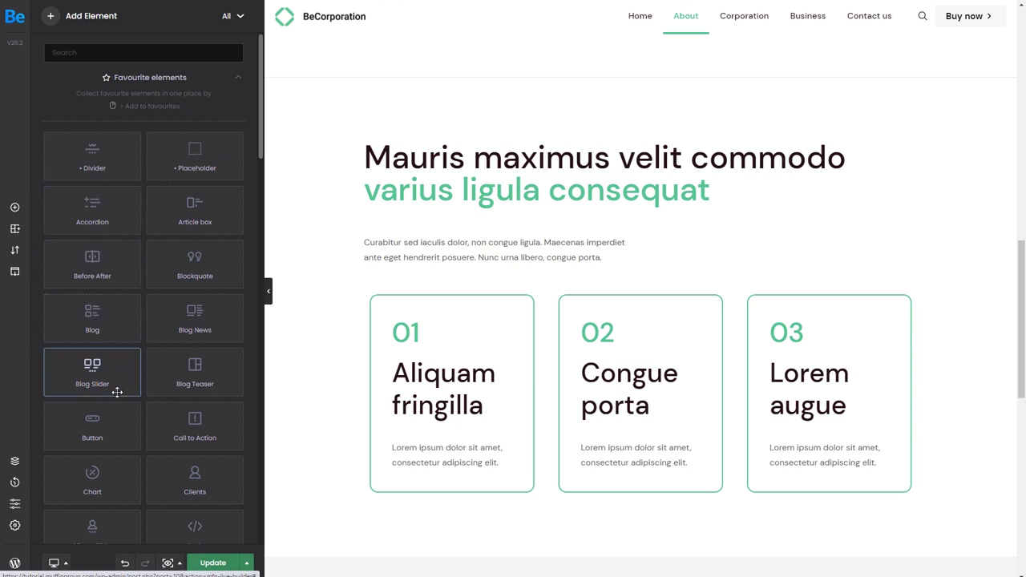
{"action": "left_click_drag", "start_coordinate": [115, 418], "coordinate": [398, 506]}
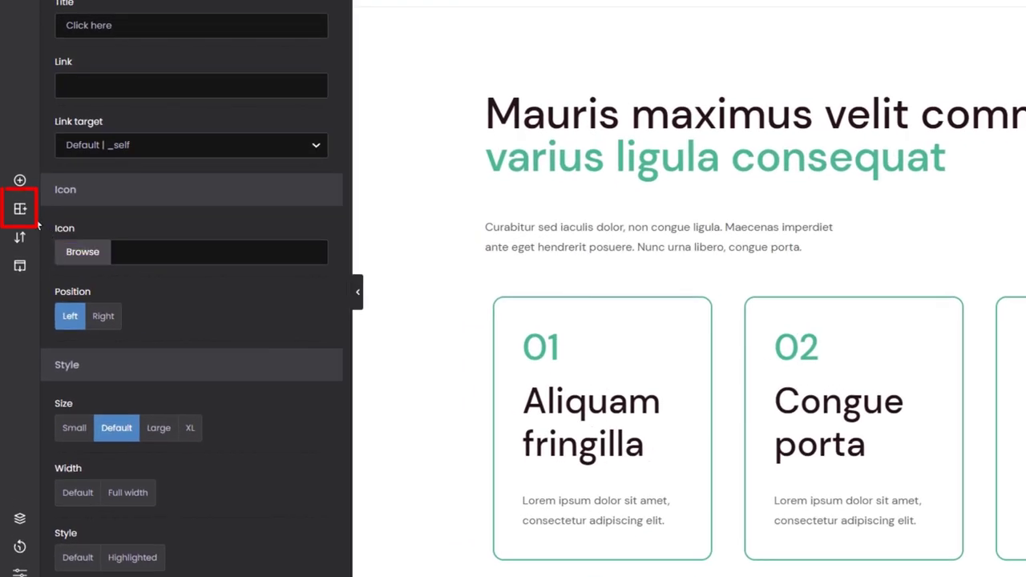
Browse the pre-built Sections Library and its category filter
{"action": "left_click", "coordinate": [20, 210]}
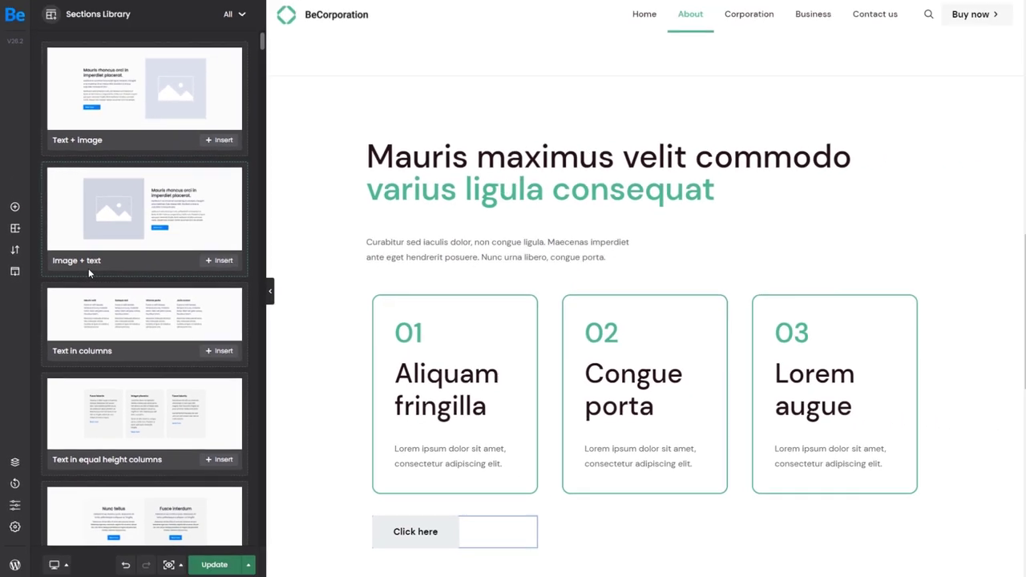
{"action": "scroll", "coordinate": [115, 261], "scroll_direction": "down", "scroll_amount": 5}
{"action": "scroll", "coordinate": [88, 273], "scroll_direction": "down", "scroll_amount": 6}
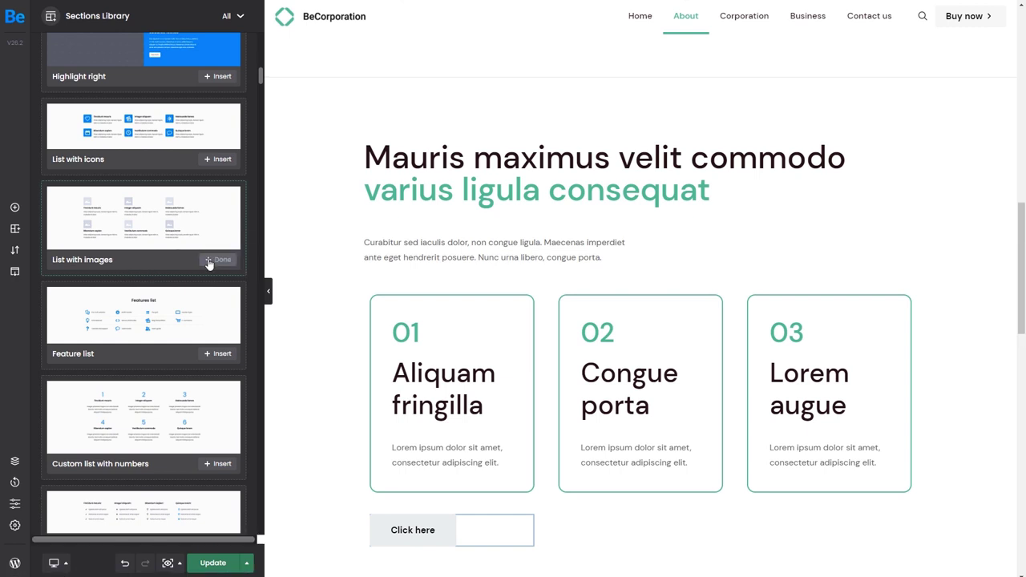
{"action": "left_click", "coordinate": [235, 19]}
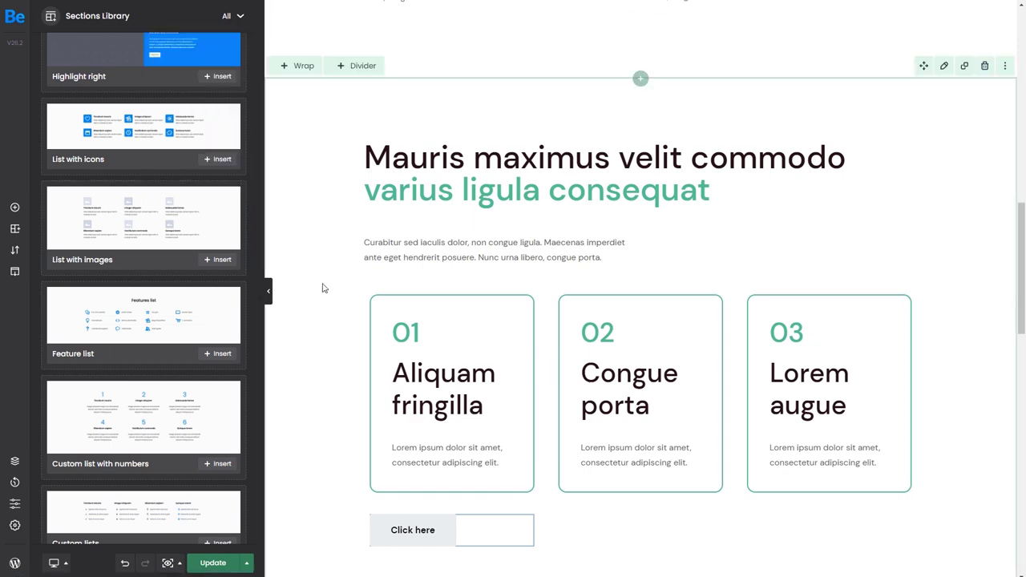
{"action": "scroll", "coordinate": [324, 289], "scroll_direction": "down", "scroll_amount": 10}
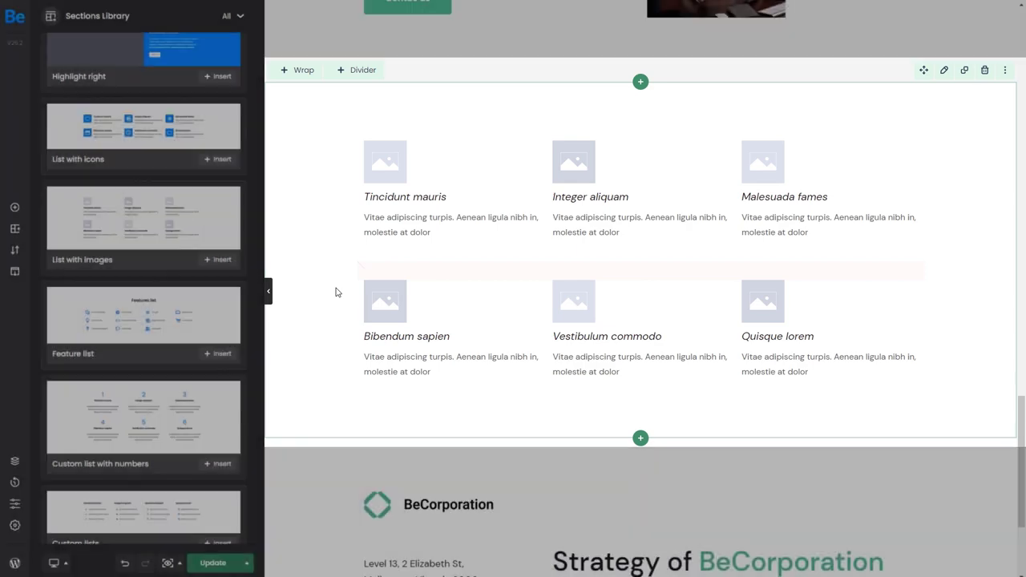
{"action": "scroll", "coordinate": [336, 292], "scroll_direction": "up", "scroll_amount": 5}
{"action": "scroll", "coordinate": [337, 293], "scroll_direction": "up", "scroll_amount": 4}
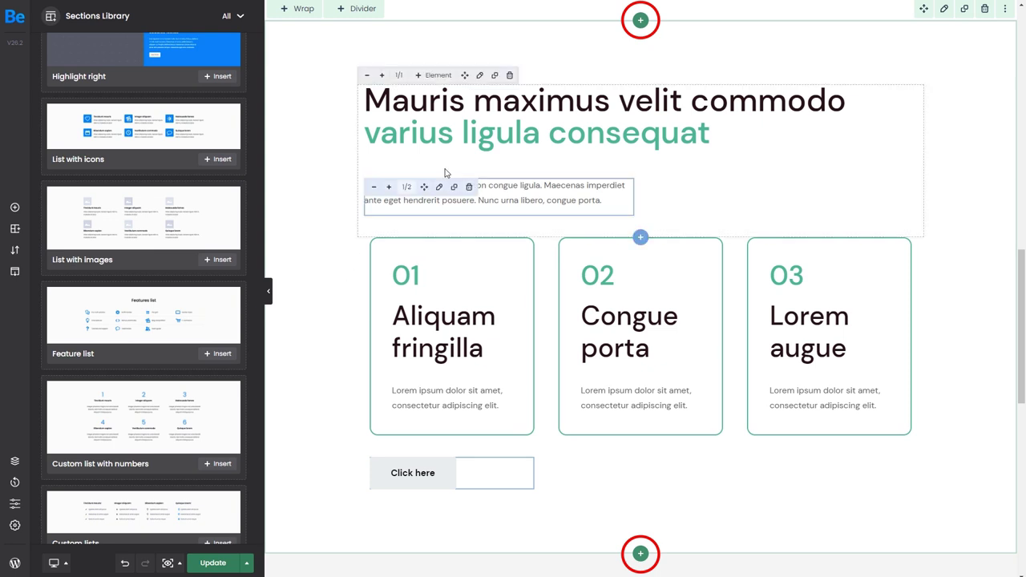
Insert the pre-built 'List with images' section above the Mauris maximus section
{"action": "left_click", "coordinate": [641, 23]}
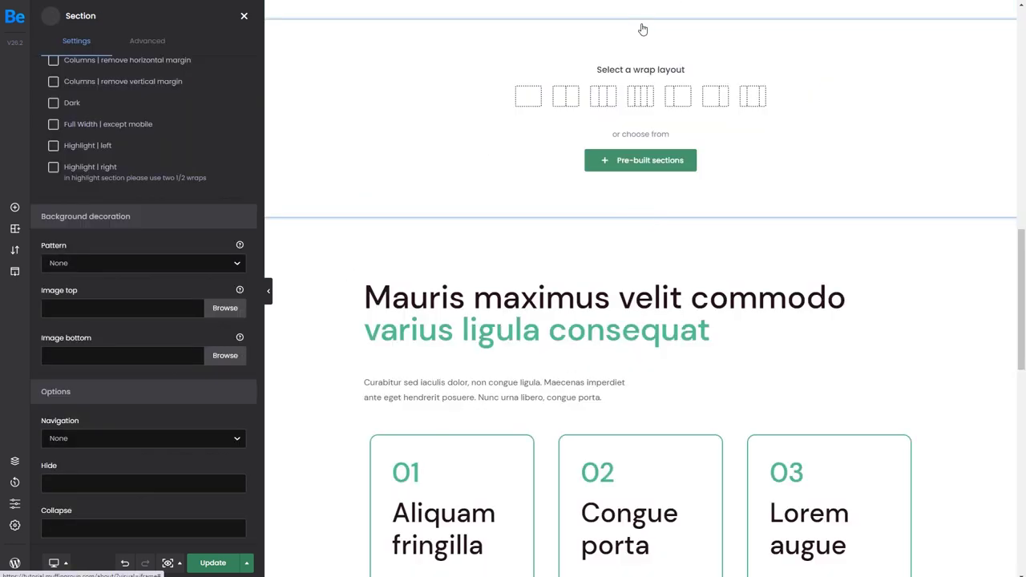
{"action": "left_click", "coordinate": [629, 164]}
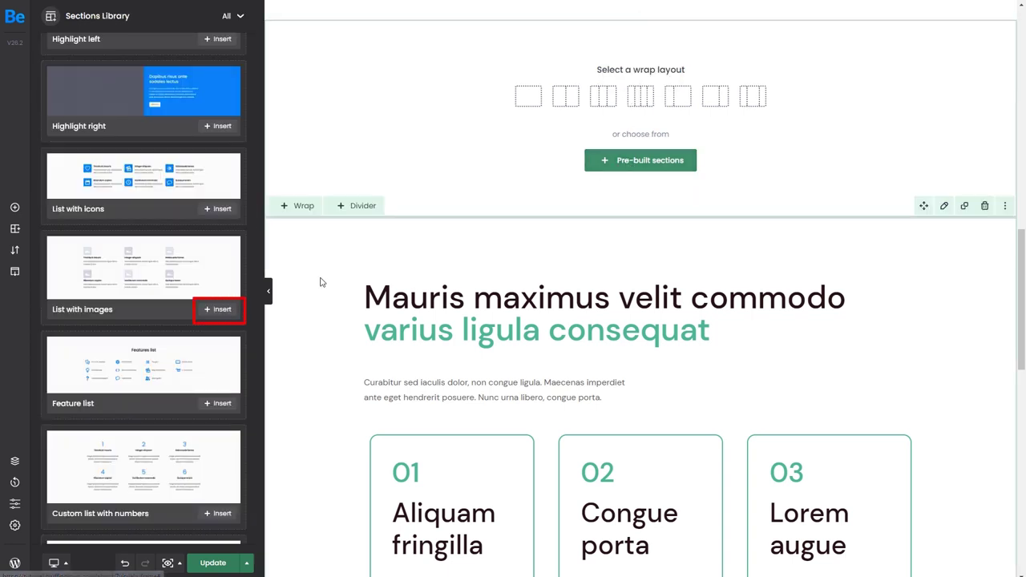
{"action": "left_click", "coordinate": [221, 311]}
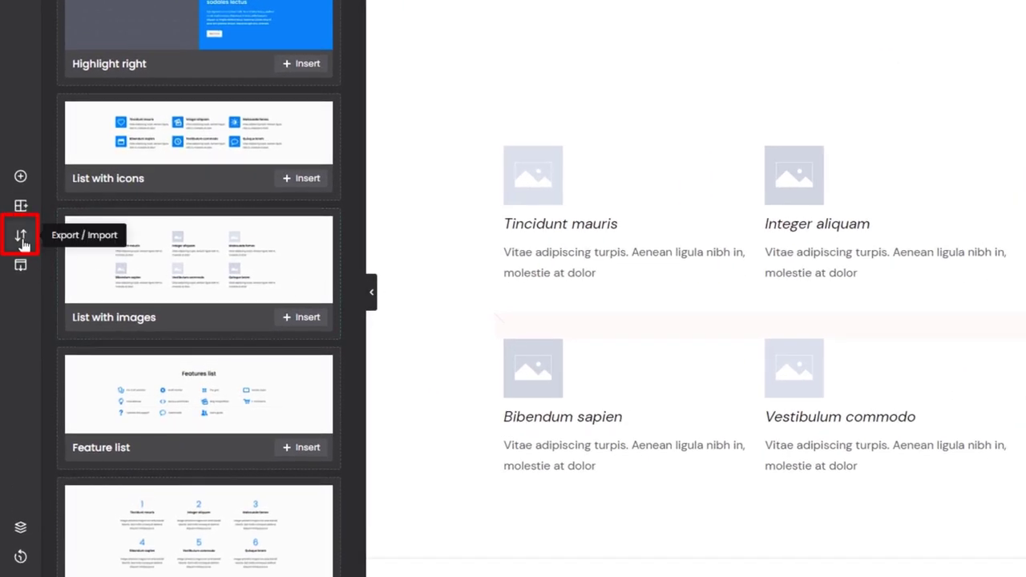
Show the About page's export code and copy it to the clipboard
{"action": "left_click", "coordinate": [21, 240]}
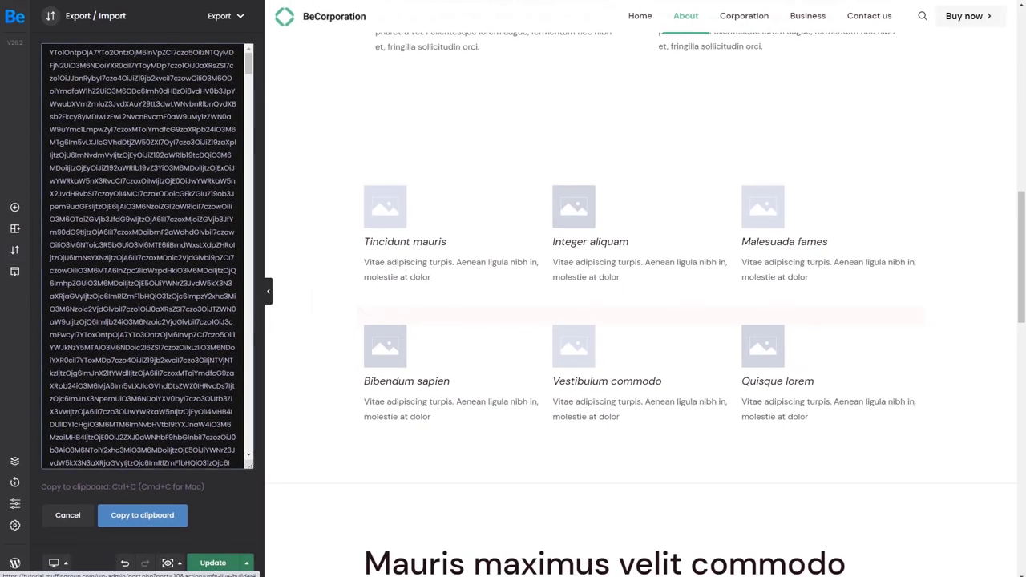
{"action": "scroll", "coordinate": [148, 257], "scroll_direction": "down", "scroll_amount": 10}
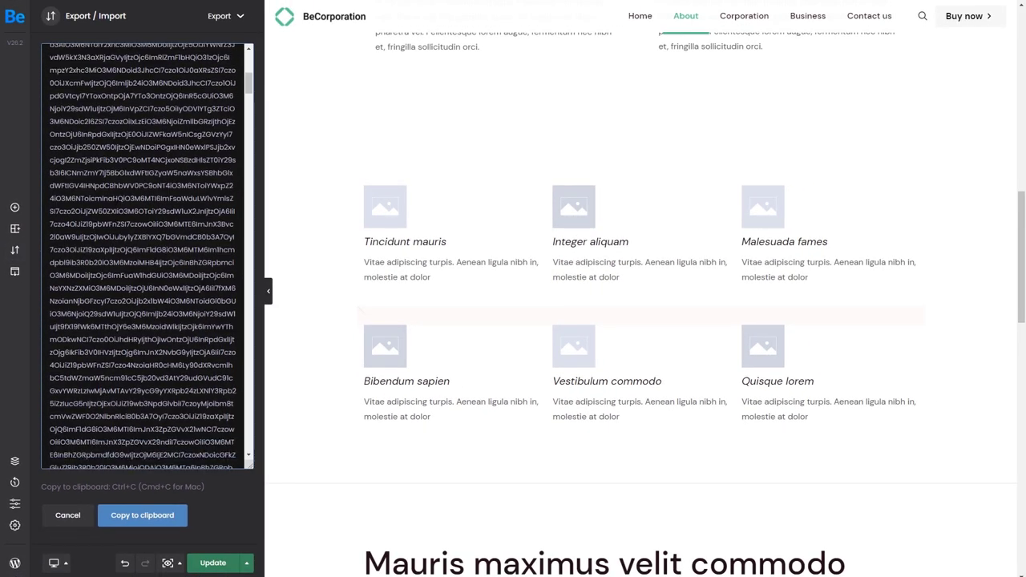
{"action": "scroll", "coordinate": [148, 256], "scroll_direction": "down", "scroll_amount": 2}
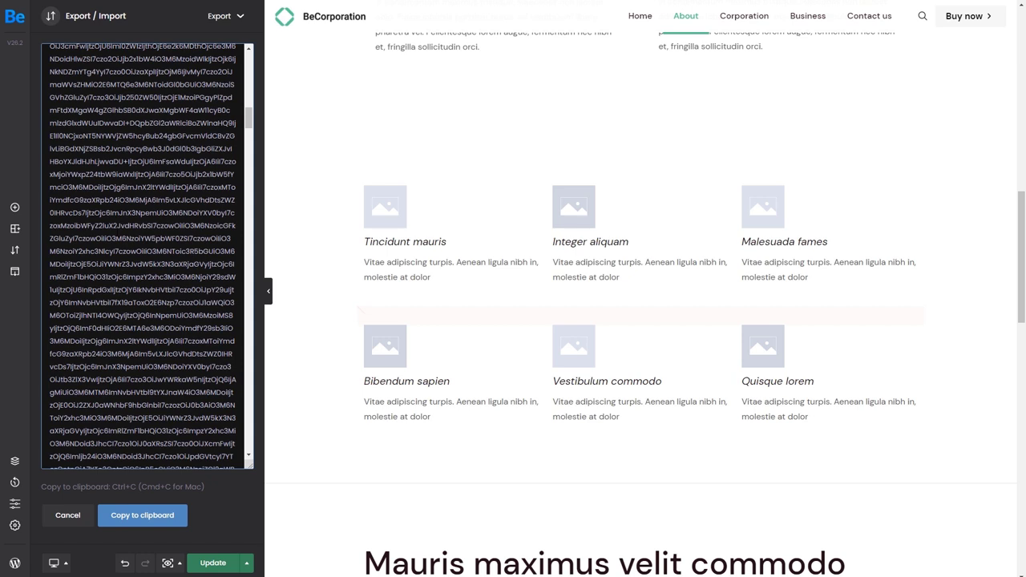
{"action": "left_click", "coordinate": [134, 517]}
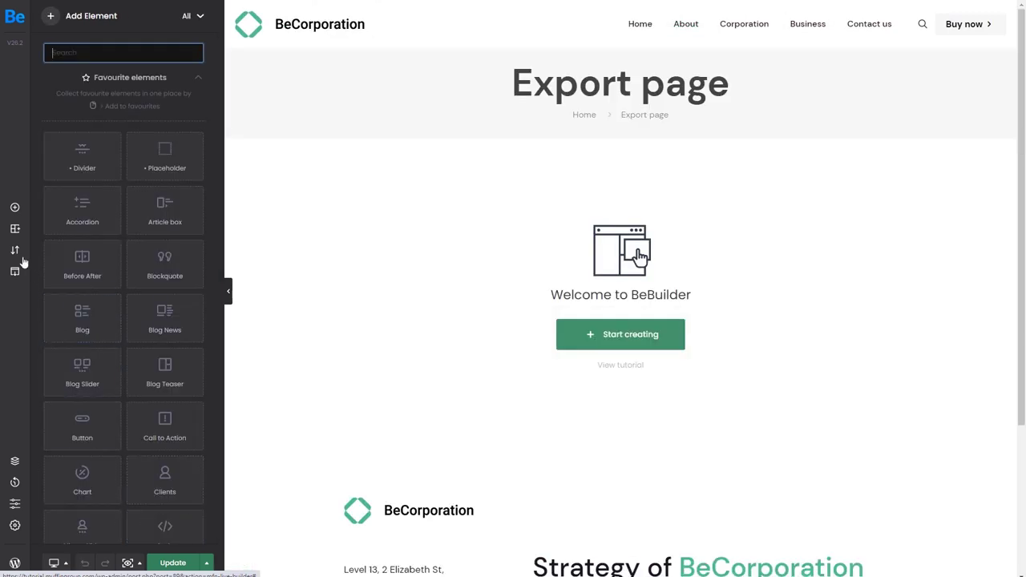
Import the pasted About export code into the Export page
{"action": "left_click", "coordinate": [16, 251]}
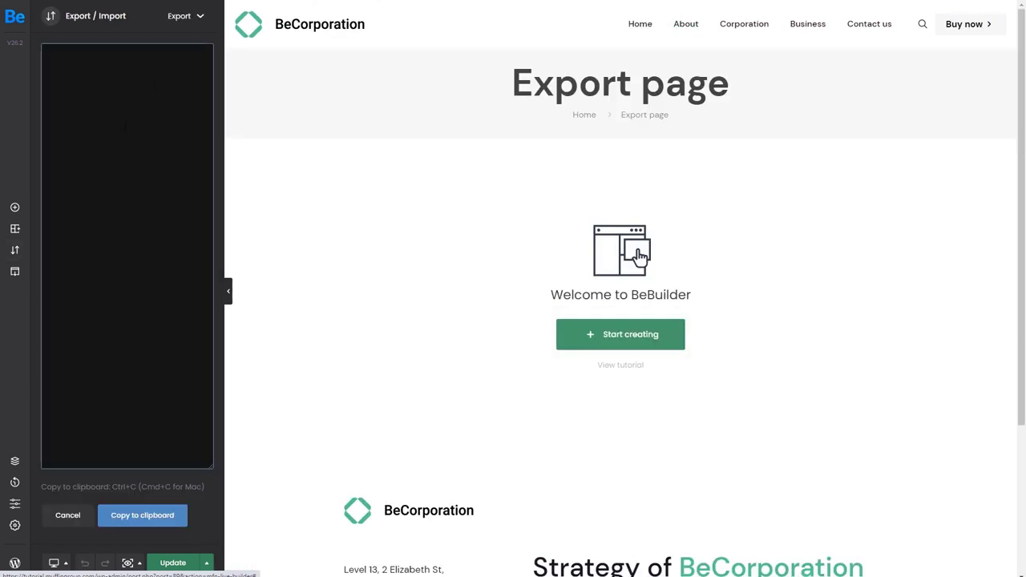
{"action": "left_click", "coordinate": [200, 16]}
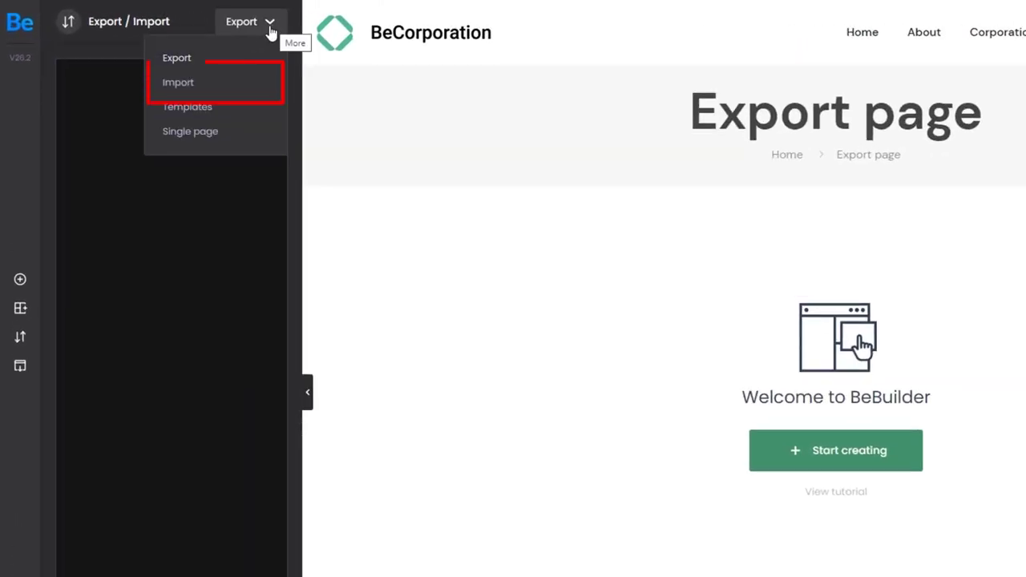
{"action": "left_click", "coordinate": [183, 84]}
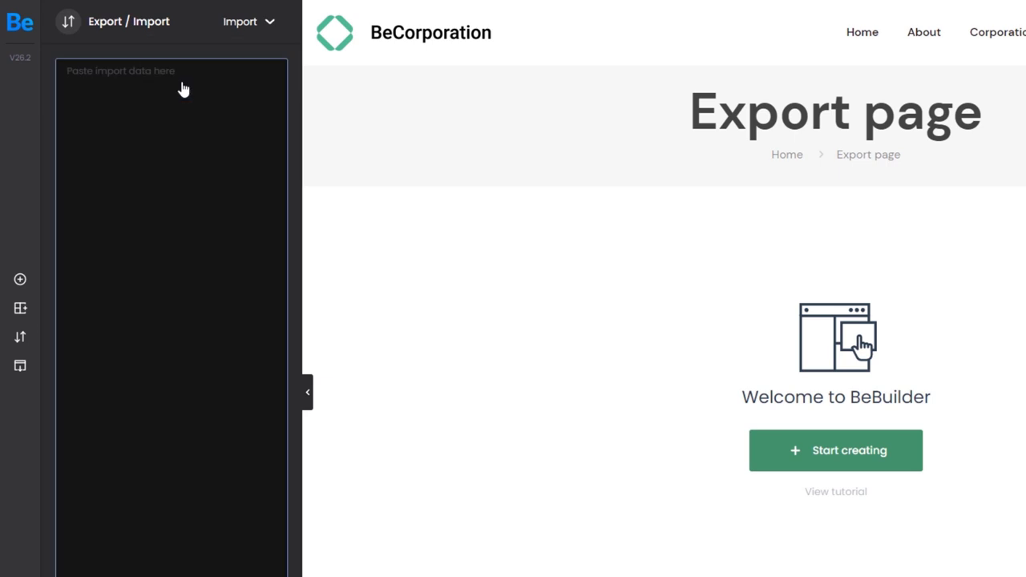
{"action": "key", "text": "ctrl+v"}
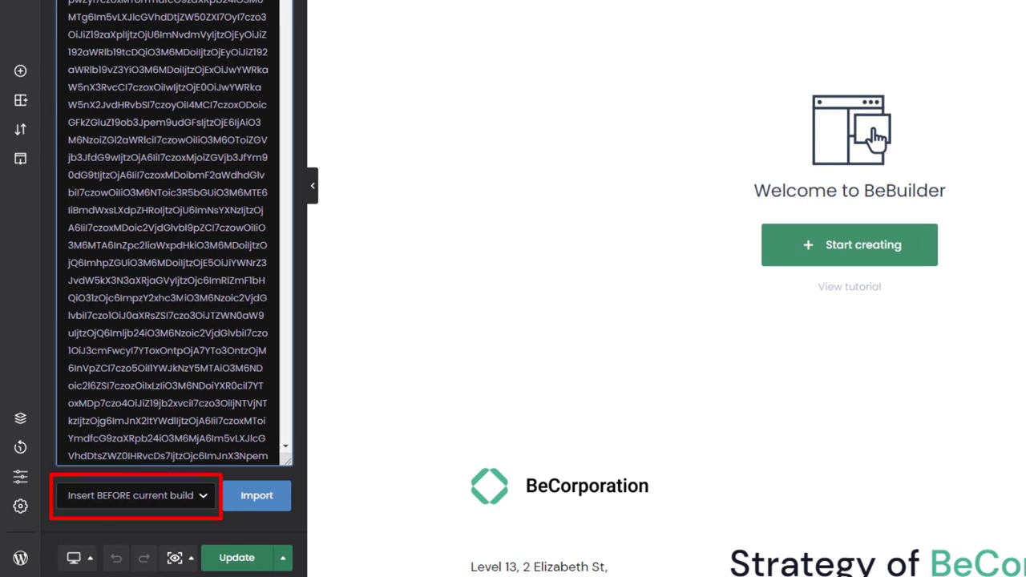
{"action": "left_click", "coordinate": [180, 497]}
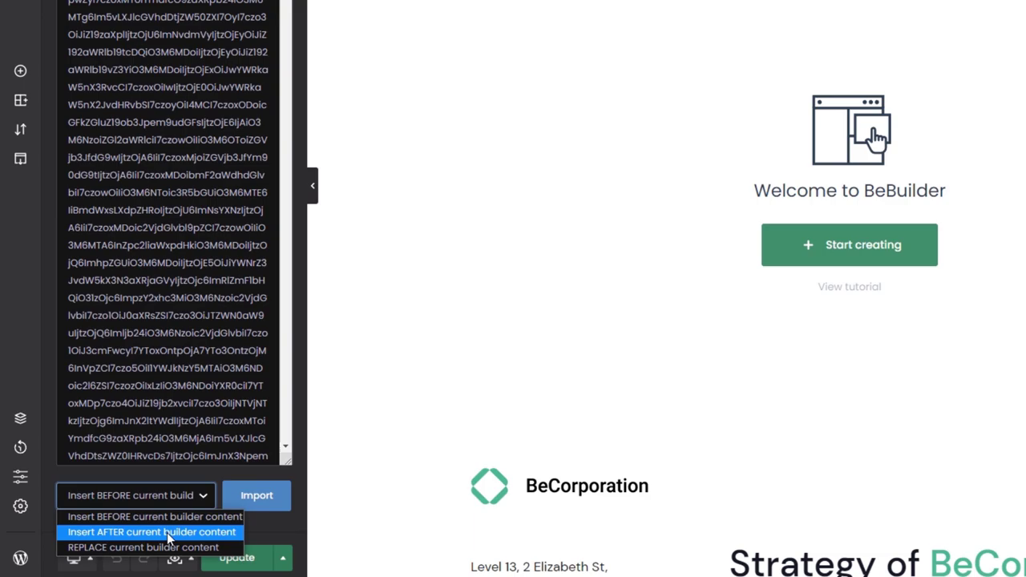
{"action": "left_click", "coordinate": [256, 497]}
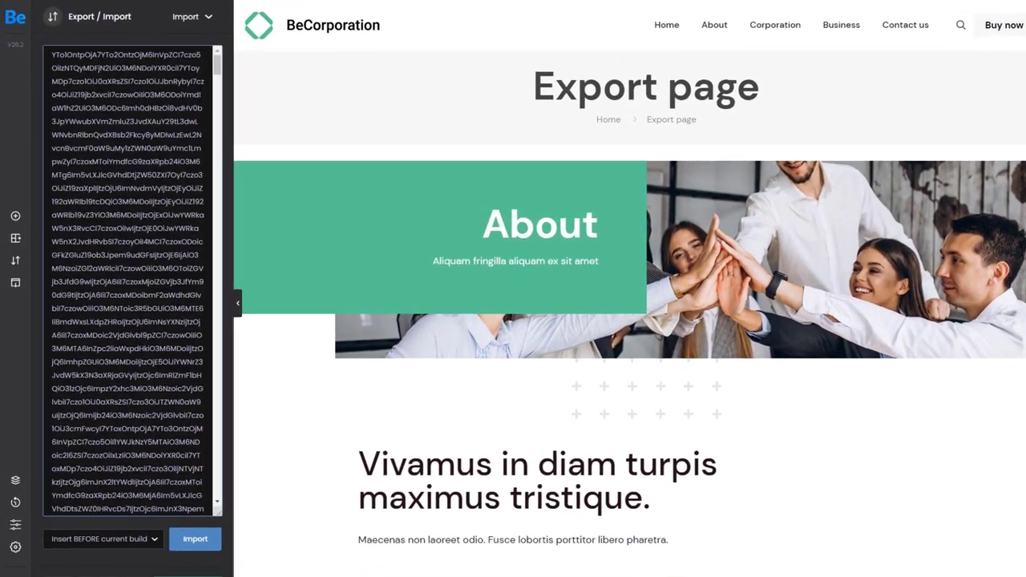
Open Single page import and copy the Coworking site's Membership page URL
{"action": "left_click", "coordinate": [185, 15]}
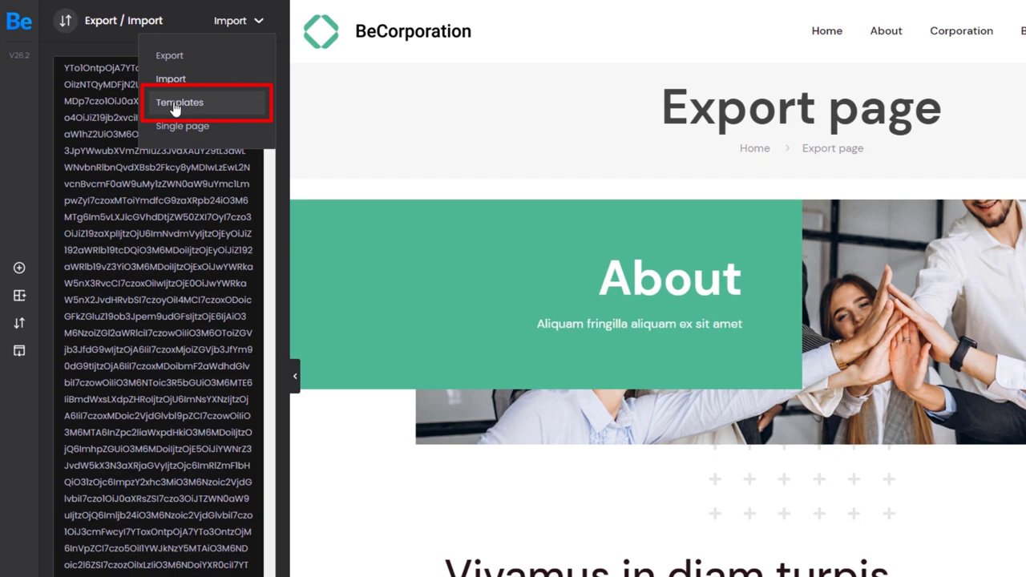
{"action": "left_click", "coordinate": [176, 105]}
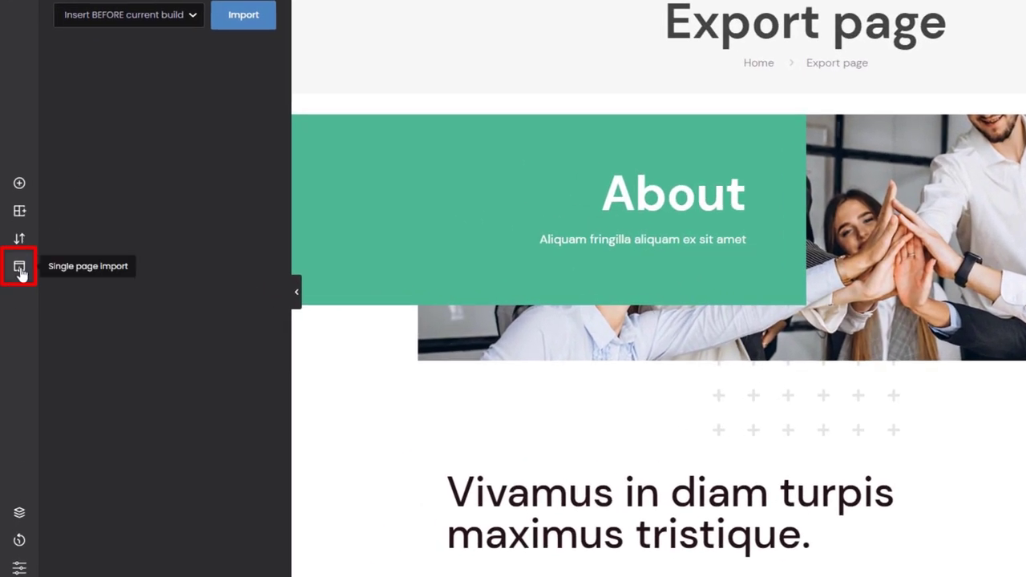
{"action": "left_click", "coordinate": [20, 269]}
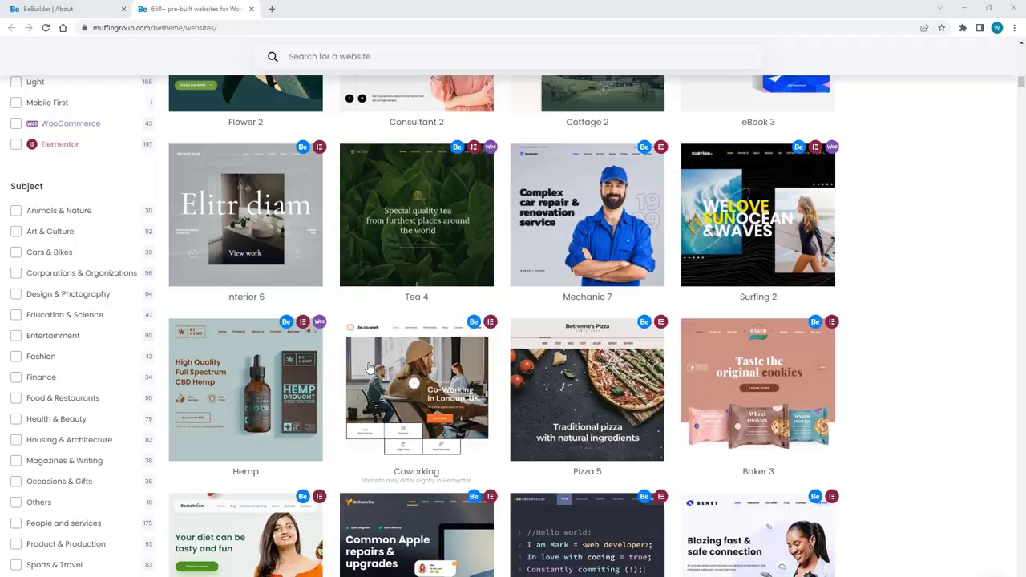
{"action": "left_click", "coordinate": [388, 367]}
{"action": "left_click", "coordinate": [619, 71]}
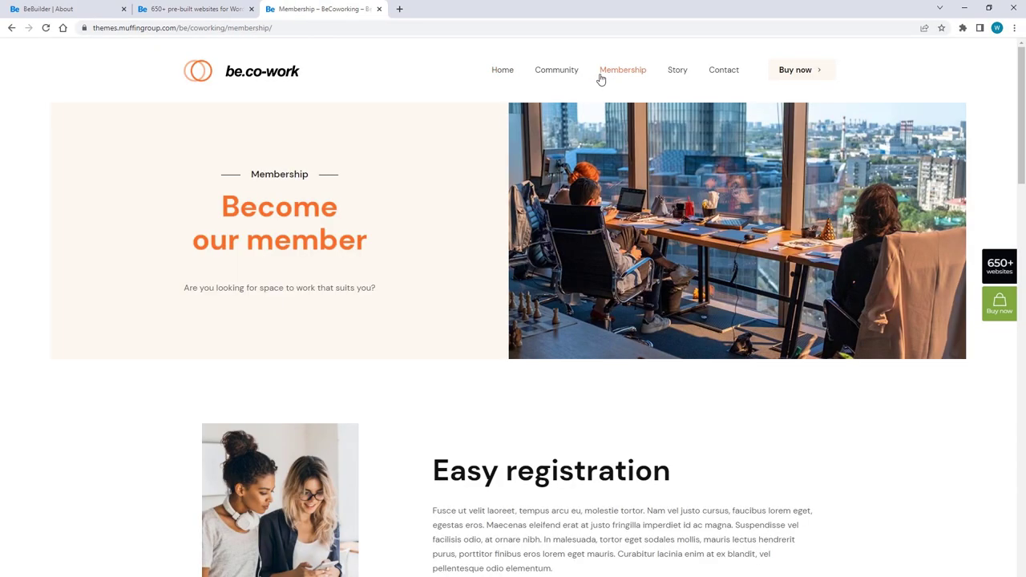
{"action": "right_click", "coordinate": [276, 29]}
{"action": "left_click", "coordinate": [298, 89]}
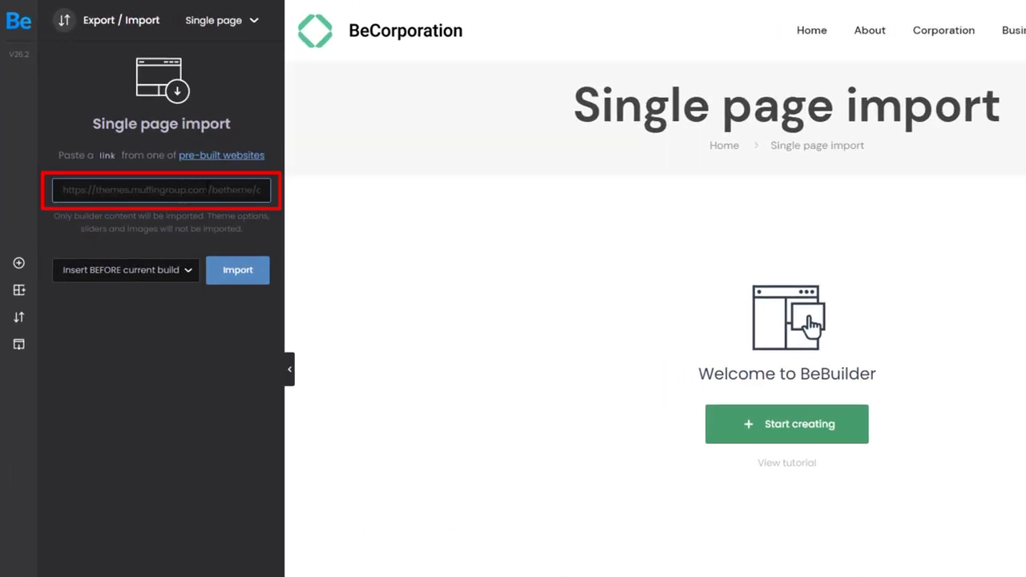
Paste the Membership URL, keep Insert BEFORE current content, and import its sections
{"action": "key", "text": "ctrl+v"}
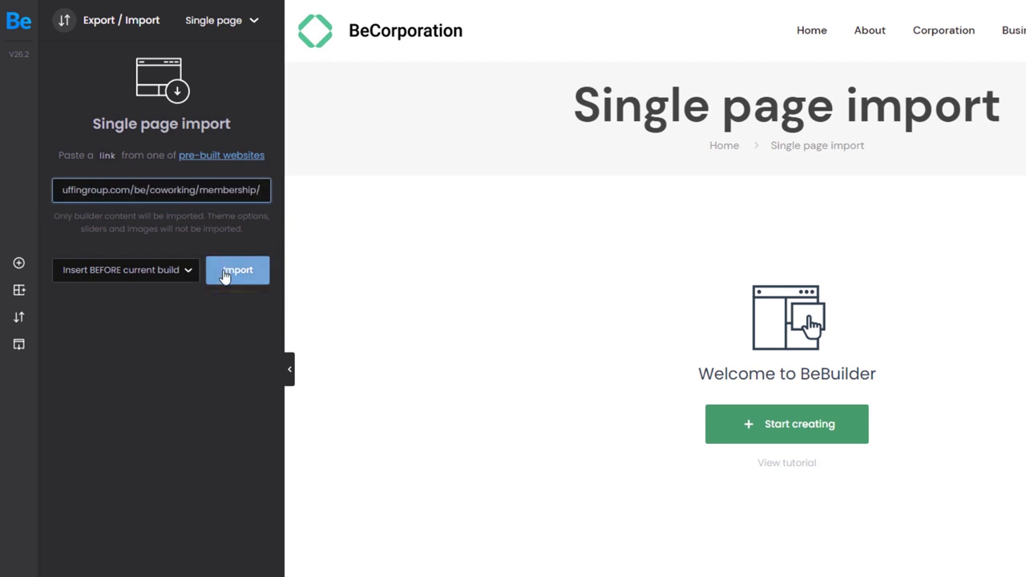
{"action": "left_click", "coordinate": [166, 271]}
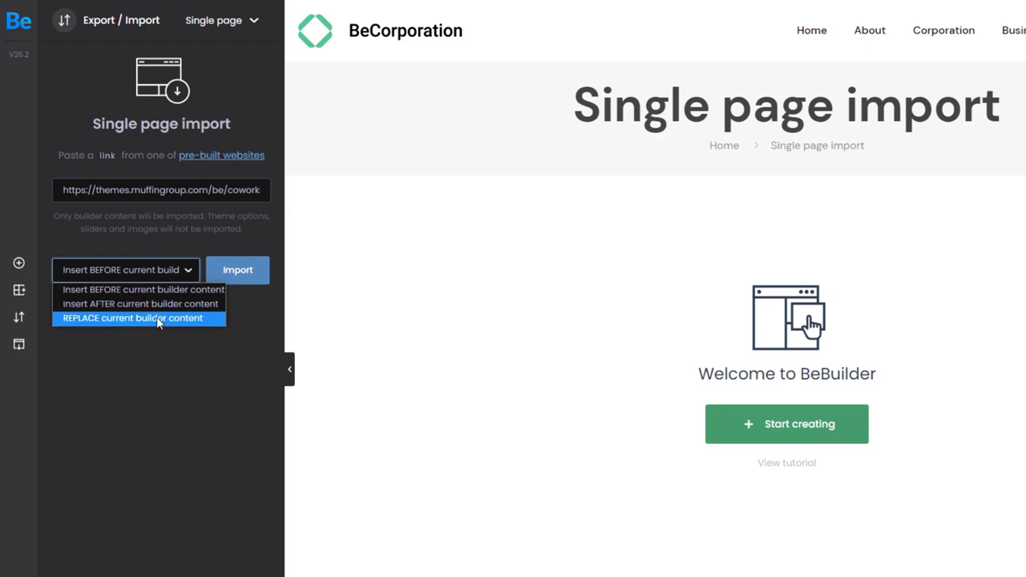
{"action": "left_click", "coordinate": [237, 270]}
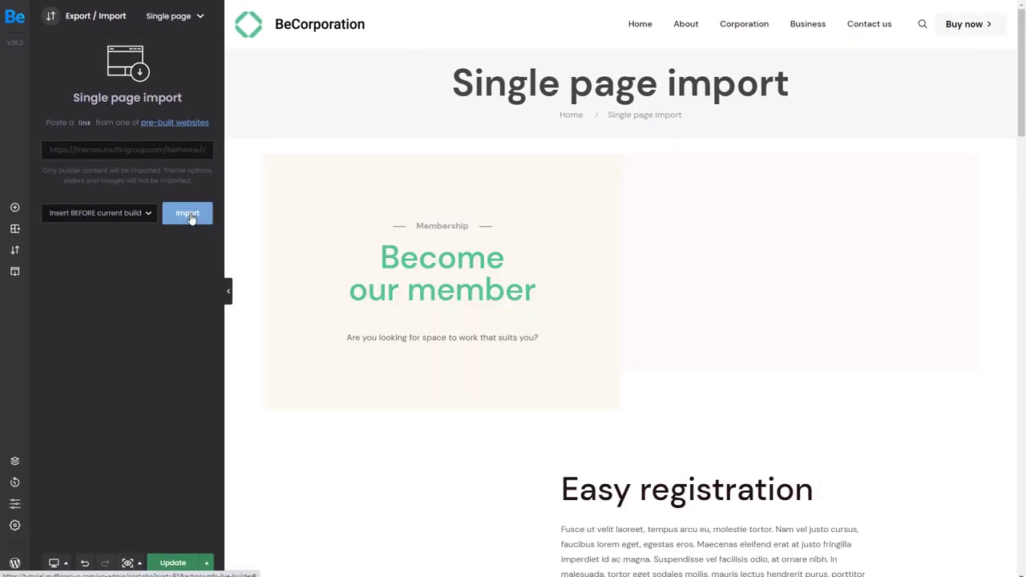
{"action": "scroll", "coordinate": [294, 261], "scroll_direction": "down", "scroll_amount": 15}
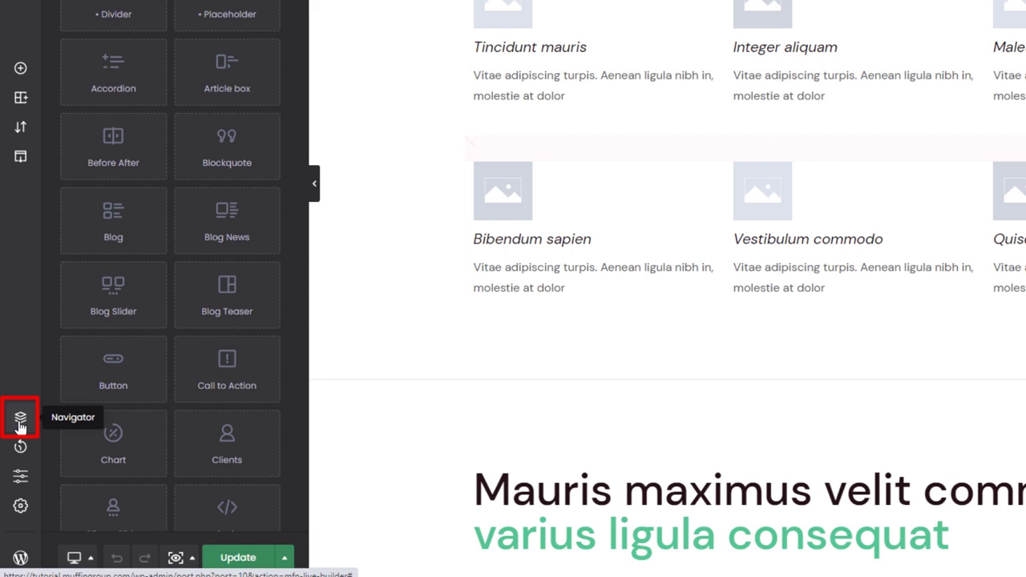
Open the Navigator on the right and expand the second section's wraps
{"action": "left_click", "coordinate": [20, 422]}
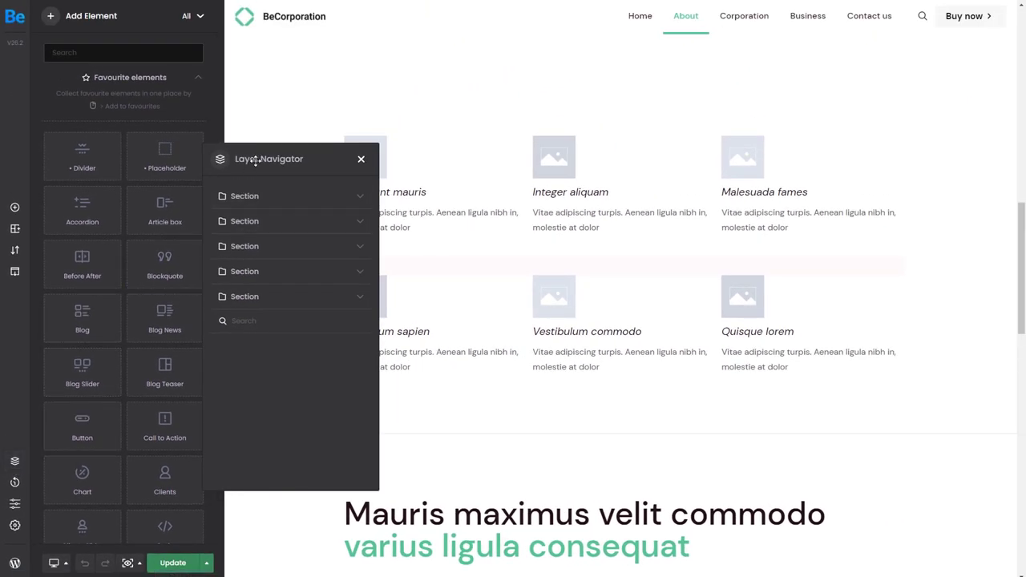
{"action": "left_click_drag", "start_coordinate": [319, 162], "coordinate": [870, 75]}
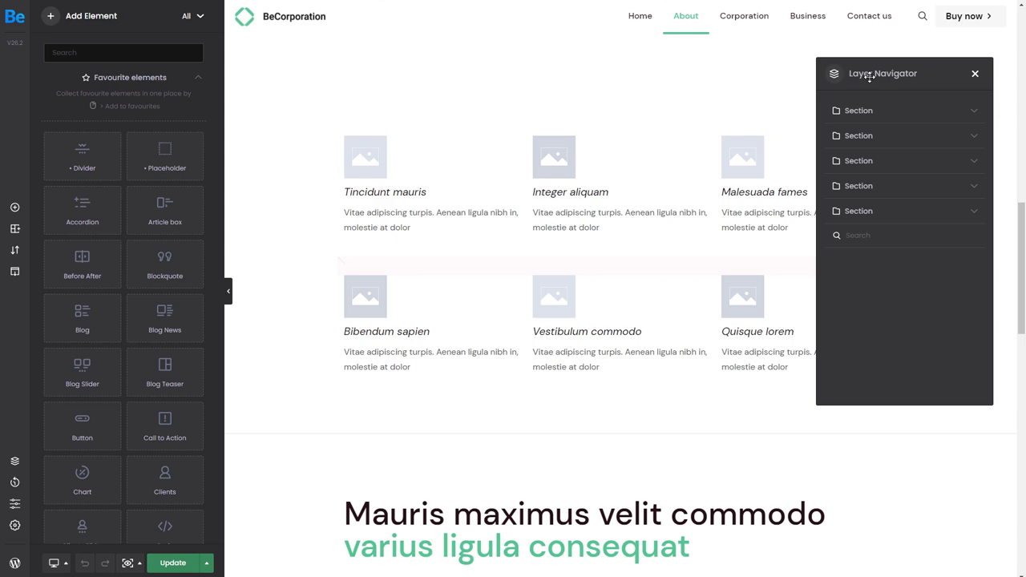
{"action": "left_click", "coordinate": [860, 112]}
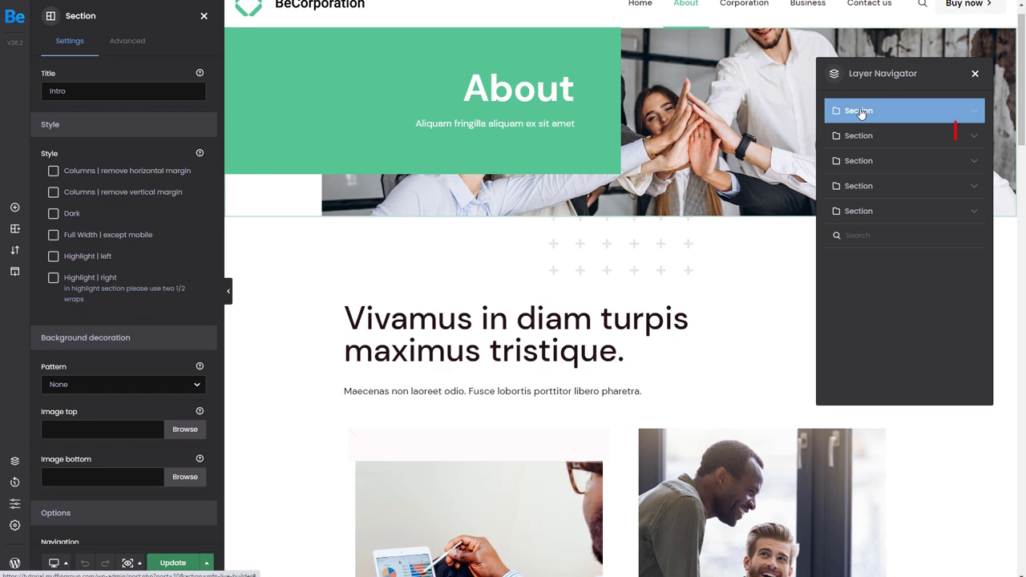
{"action": "left_click", "coordinate": [974, 136]}
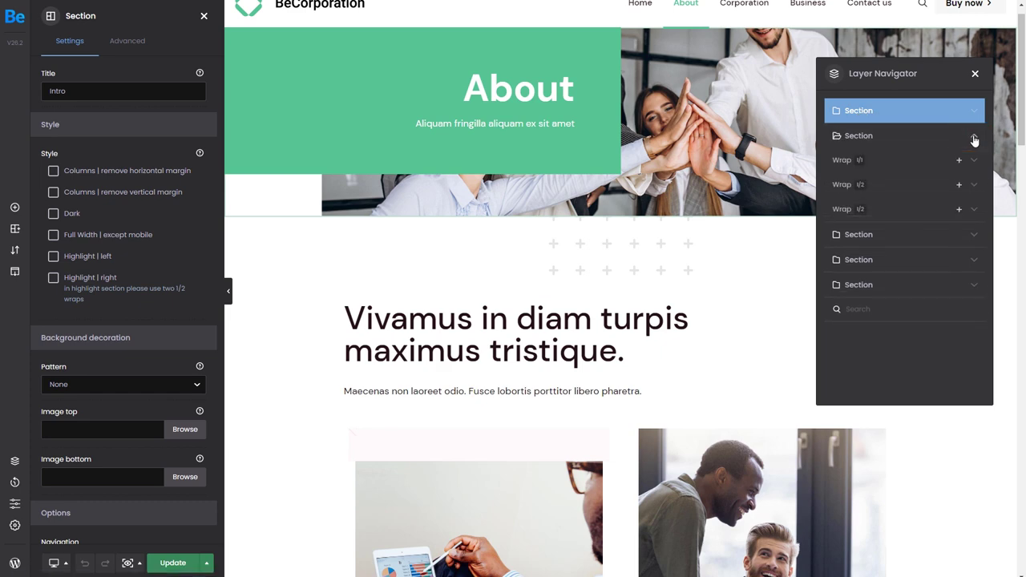
{"action": "left_click", "coordinate": [851, 160]}
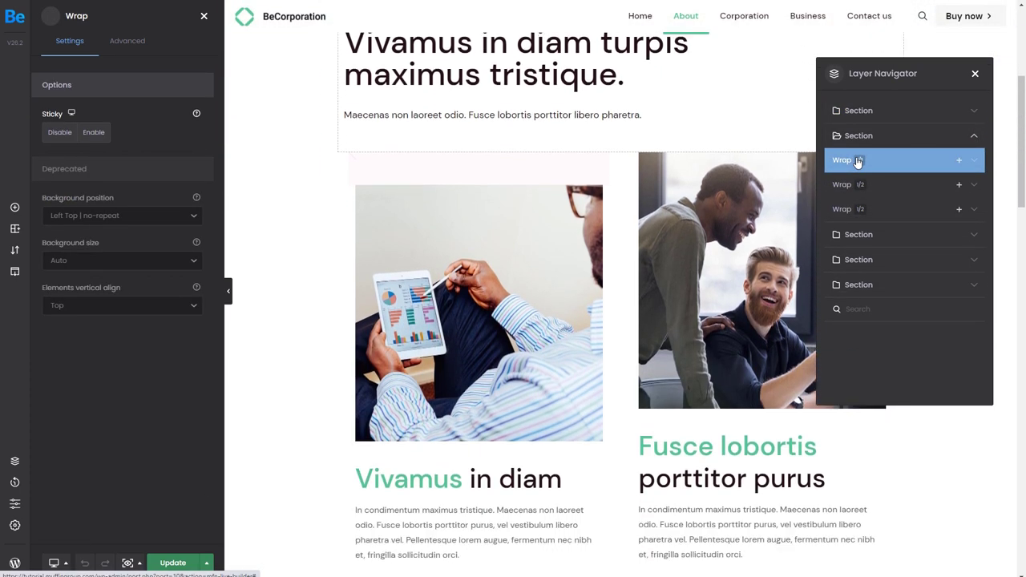
Filter the Navigator to 'button' and select the 'Contac us' button
{"action": "left_click", "coordinate": [880, 311]}
{"action": "type", "text": "bu"}
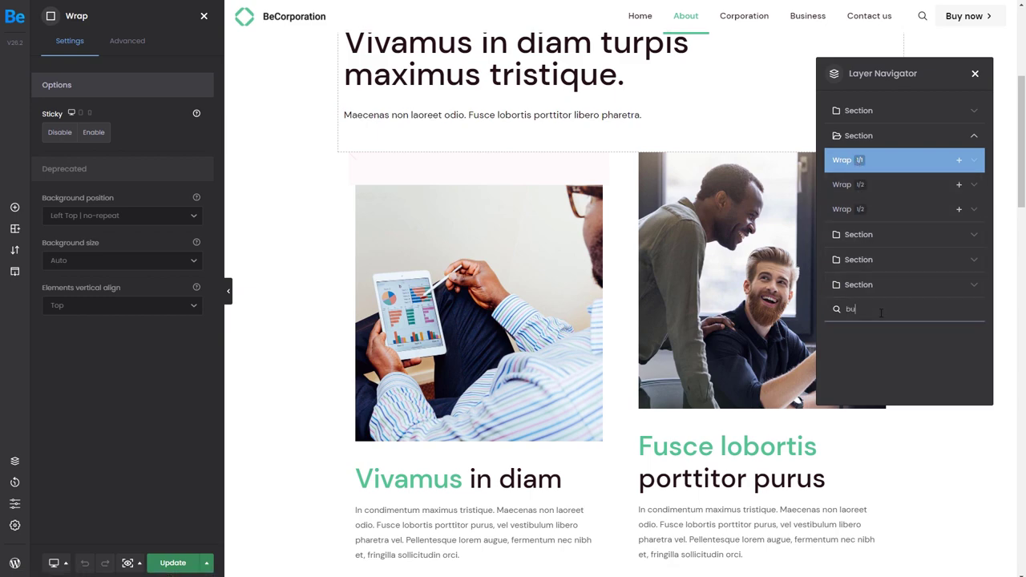
{"action": "type", "text": "tton"}
{"action": "left_click", "coordinate": [871, 240]}
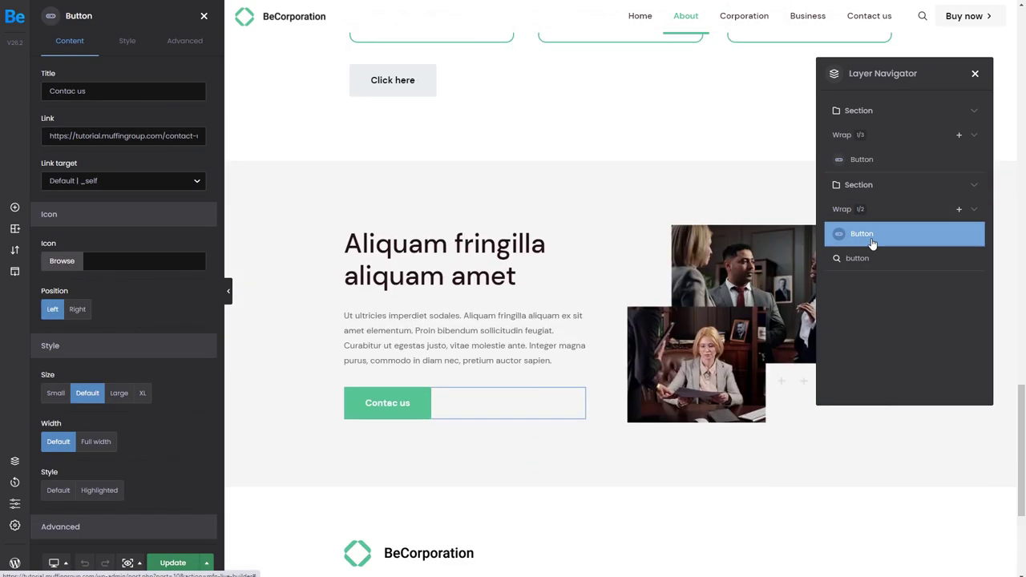
Close the Navigator and delete the text column beside the office photos
{"action": "scroll", "coordinate": [872, 243], "scroll_direction": "down", "scroll_amount": 3}
{"action": "left_click", "coordinate": [975, 73]}
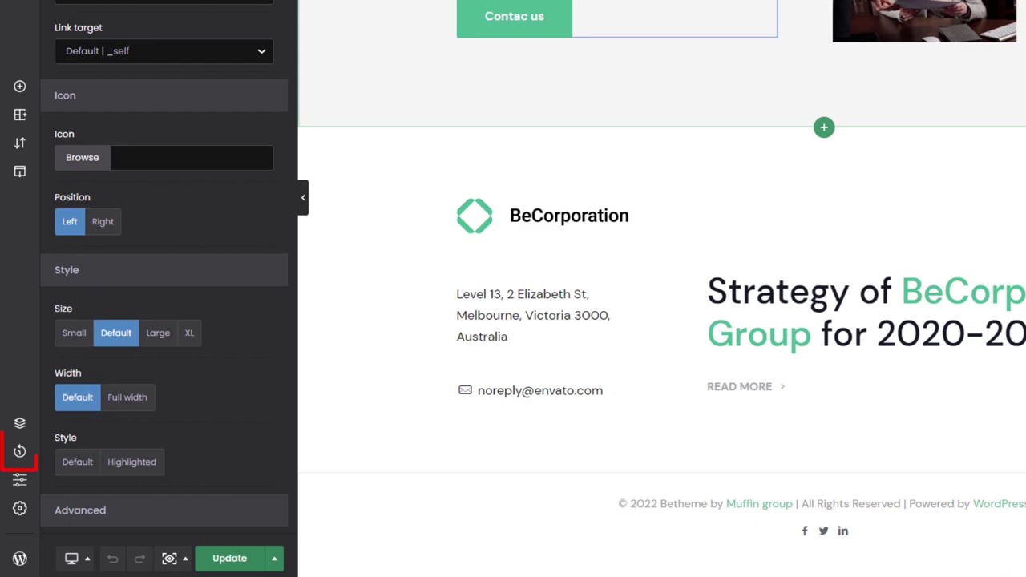
{"action": "left_click", "coordinate": [21, 452]}
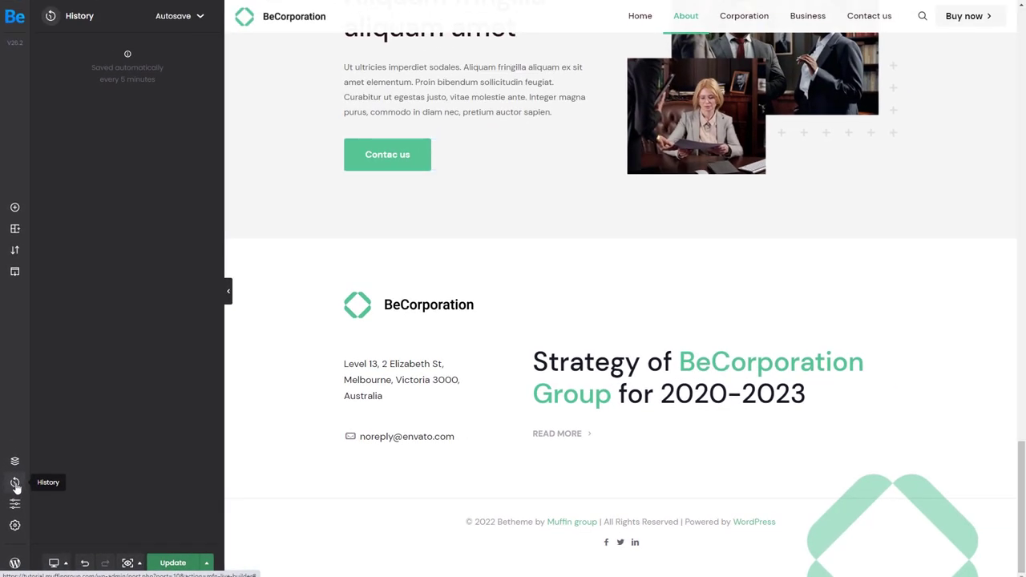
{"action": "scroll", "coordinate": [272, 334], "scroll_direction": "up", "scroll_amount": 3}
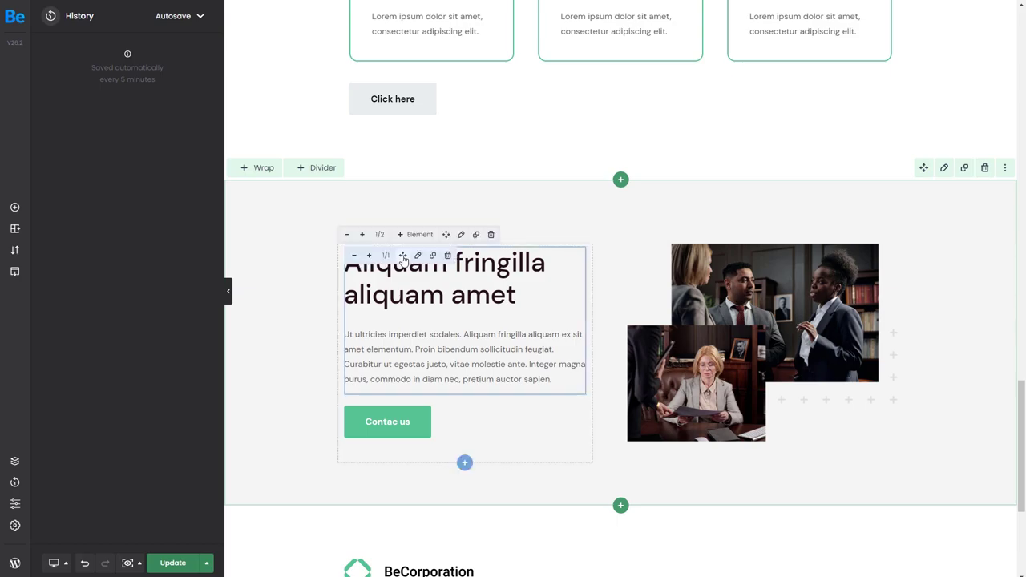
{"action": "left_click", "coordinate": [491, 234]}
{"action": "left_click", "coordinate": [503, 363]}
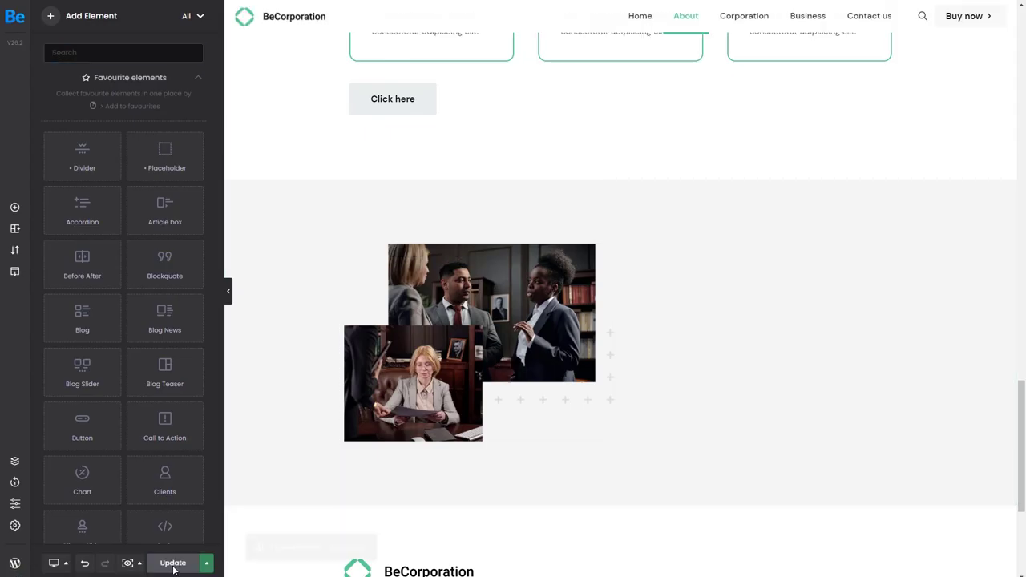
Restore the March 29 9:58 pm entry and view the Autosave and Update history lists
{"action": "left_click", "coordinate": [15, 485]}
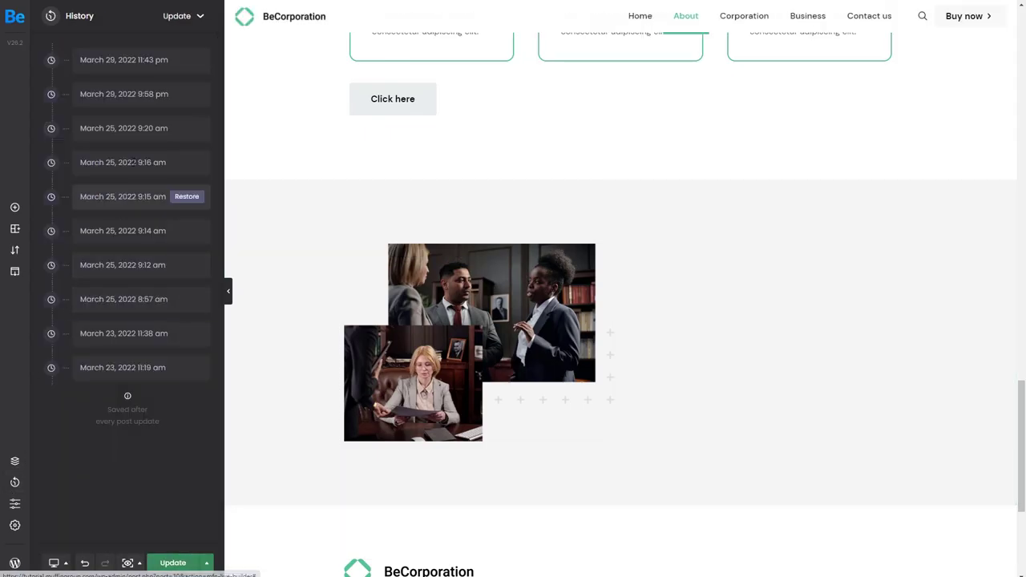
{"action": "left_click", "coordinate": [182, 97]}
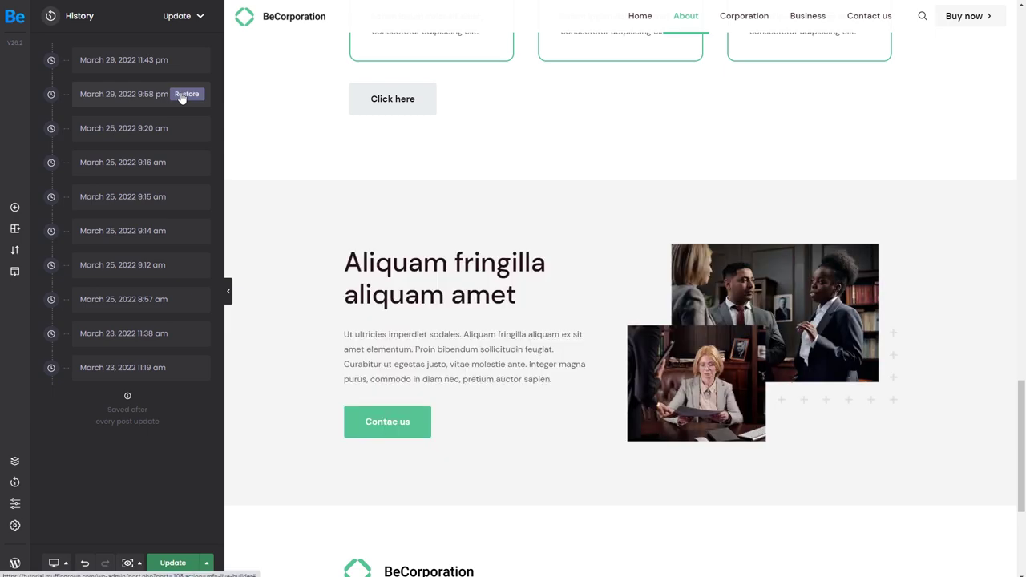
{"action": "left_click", "coordinate": [179, 18]}
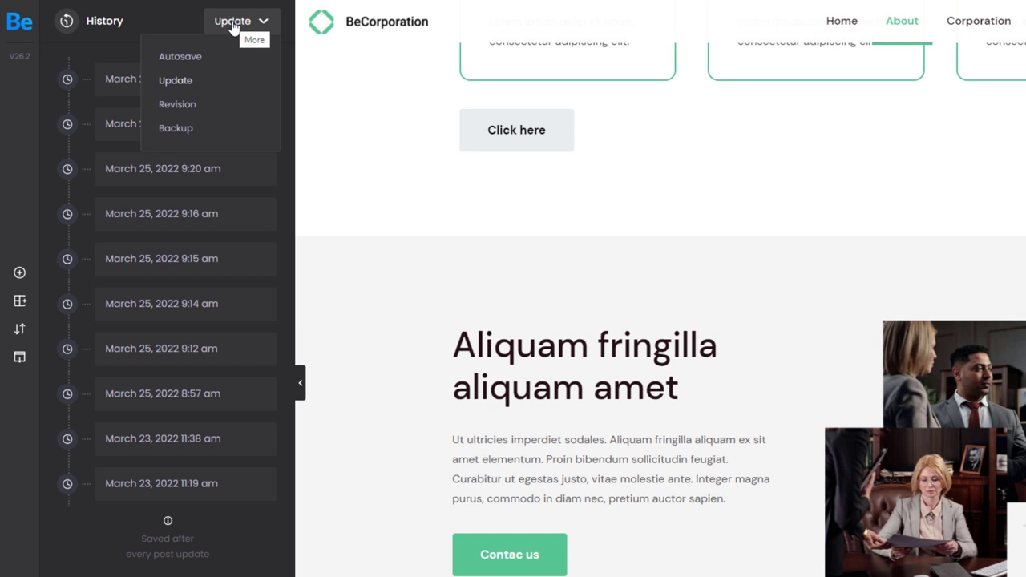
{"action": "left_click", "coordinate": [204, 57]}
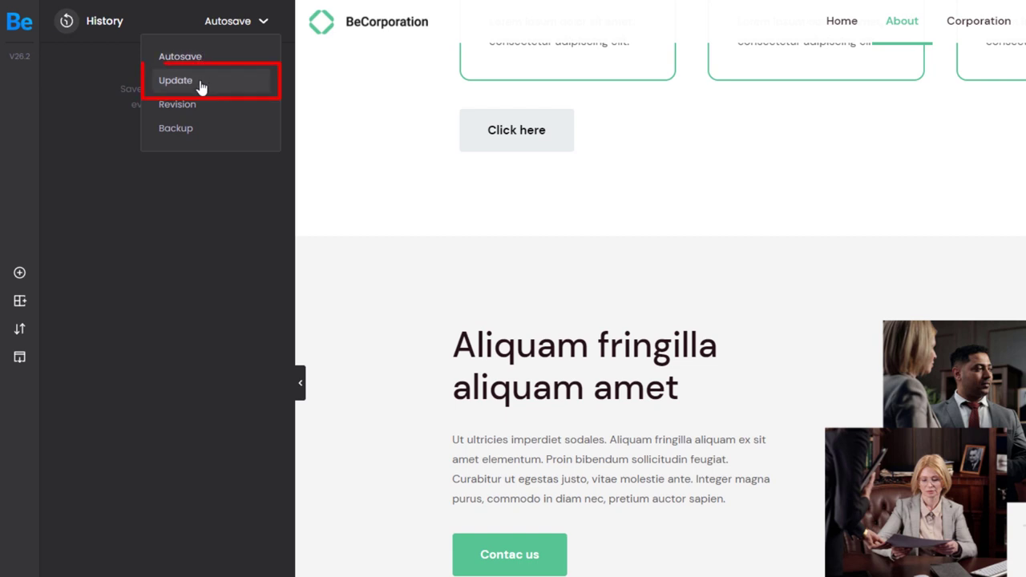
{"action": "left_click", "coordinate": [201, 84]}
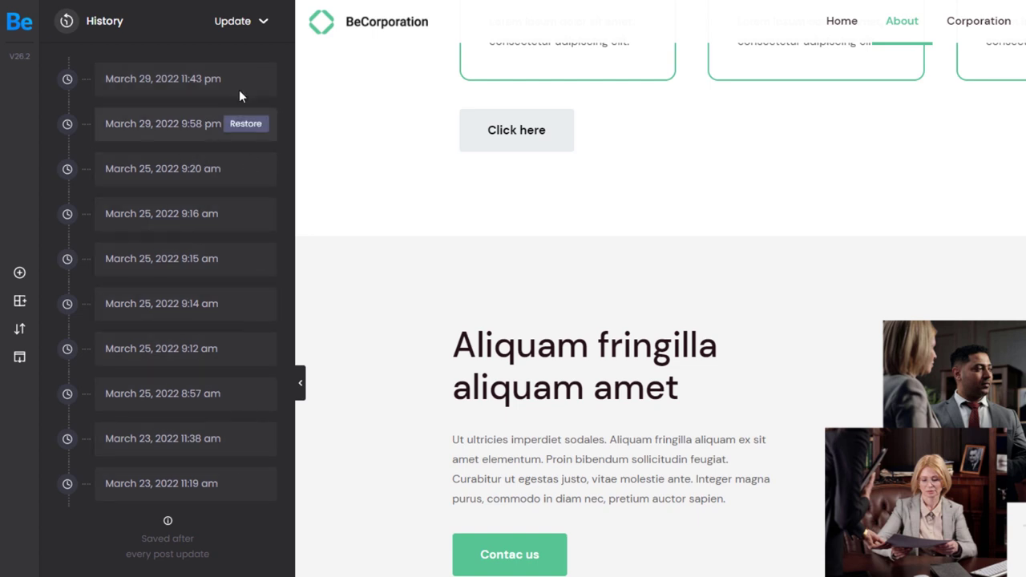
Save the current About page as a new revision in History
{"action": "left_click", "coordinate": [236, 24]}
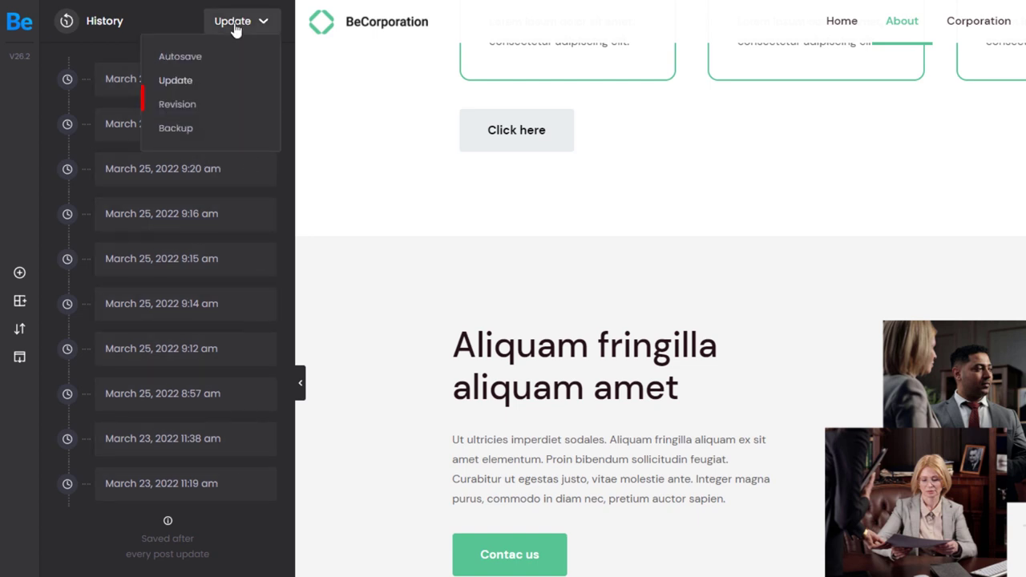
{"action": "left_click", "coordinate": [198, 105]}
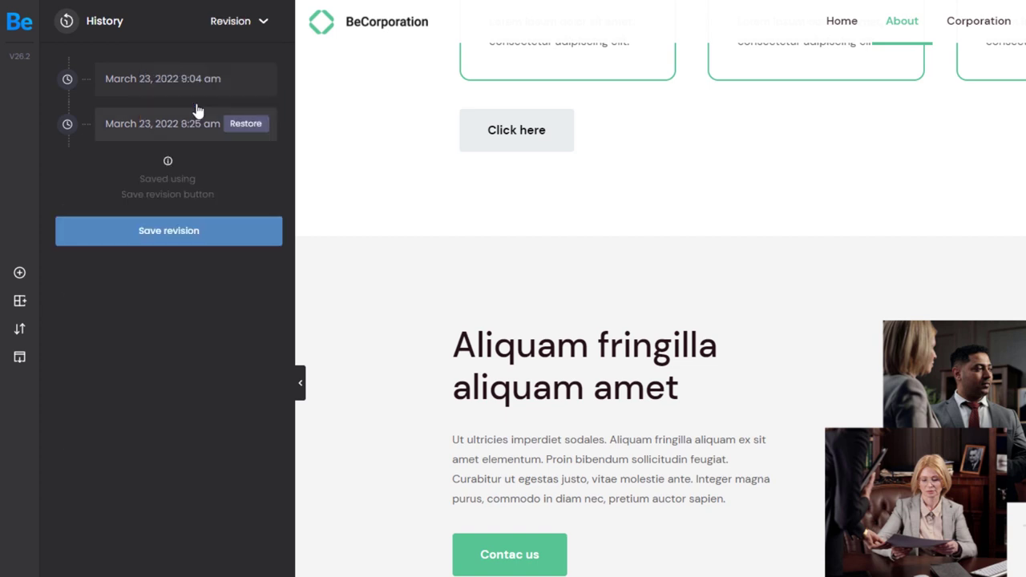
{"action": "left_click", "coordinate": [158, 240]}
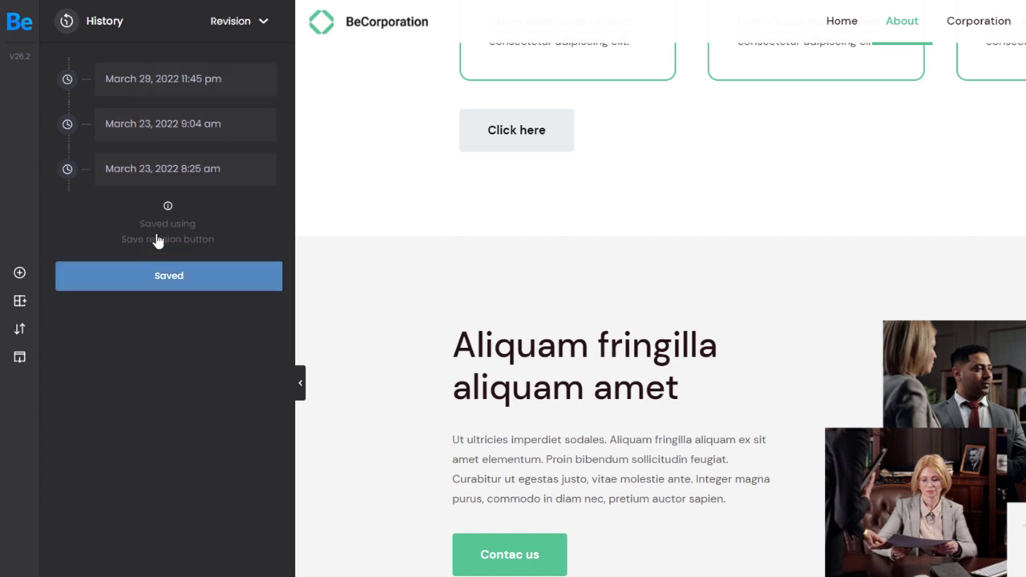
Restore the latest backup to bring back the 'Aliquam fringilla aliquam amet' text column
{"action": "mouse_move", "coordinate": [250, 85]}
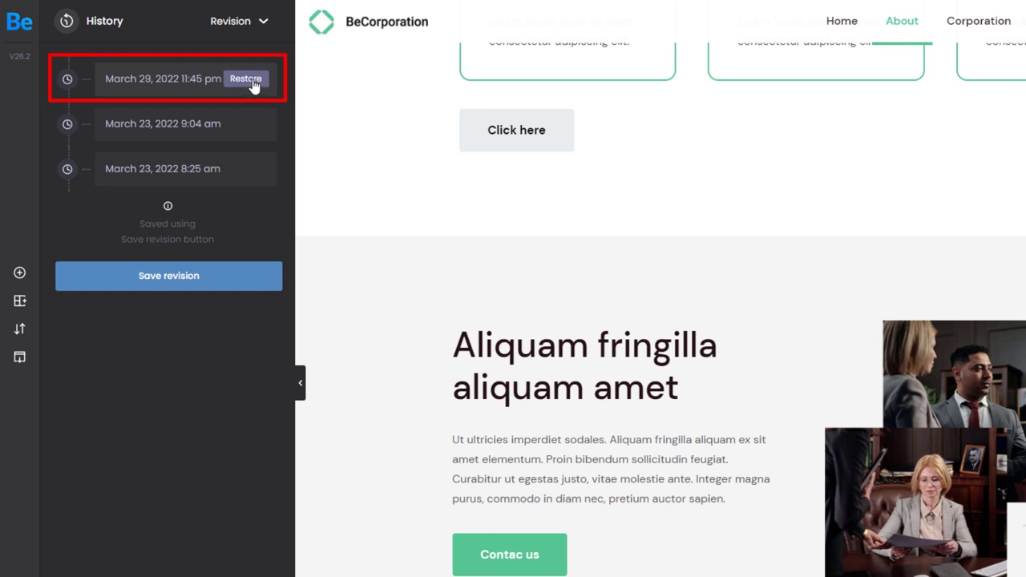
{"action": "left_click", "coordinate": [253, 24]}
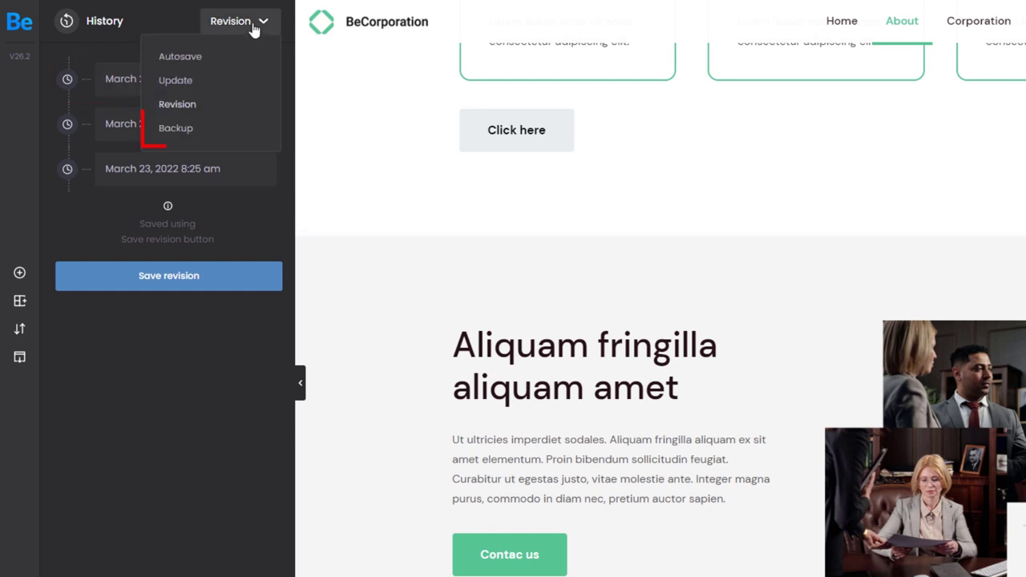
{"action": "left_click", "coordinate": [195, 133]}
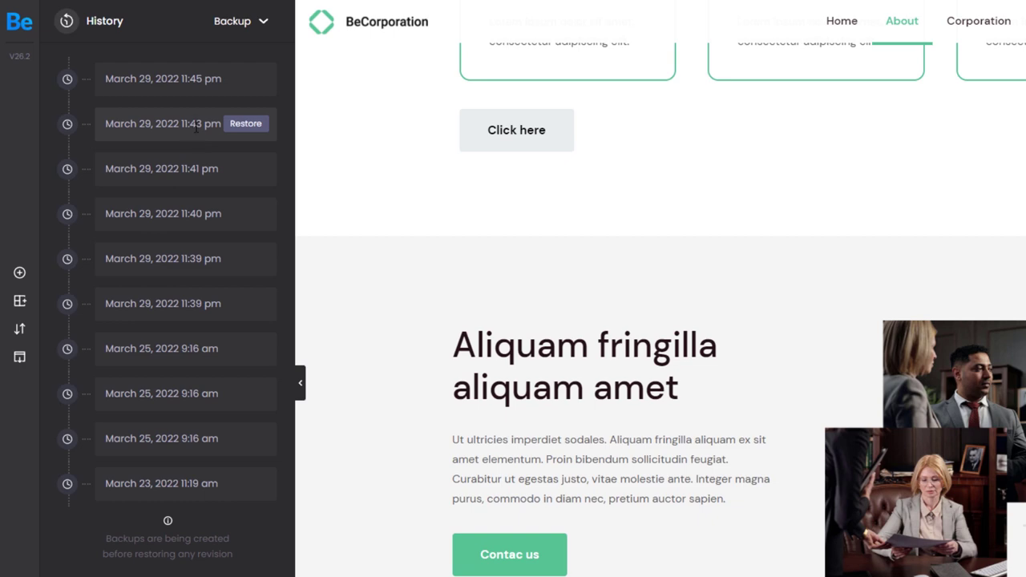
{"action": "mouse_move", "coordinate": [240, 85]}
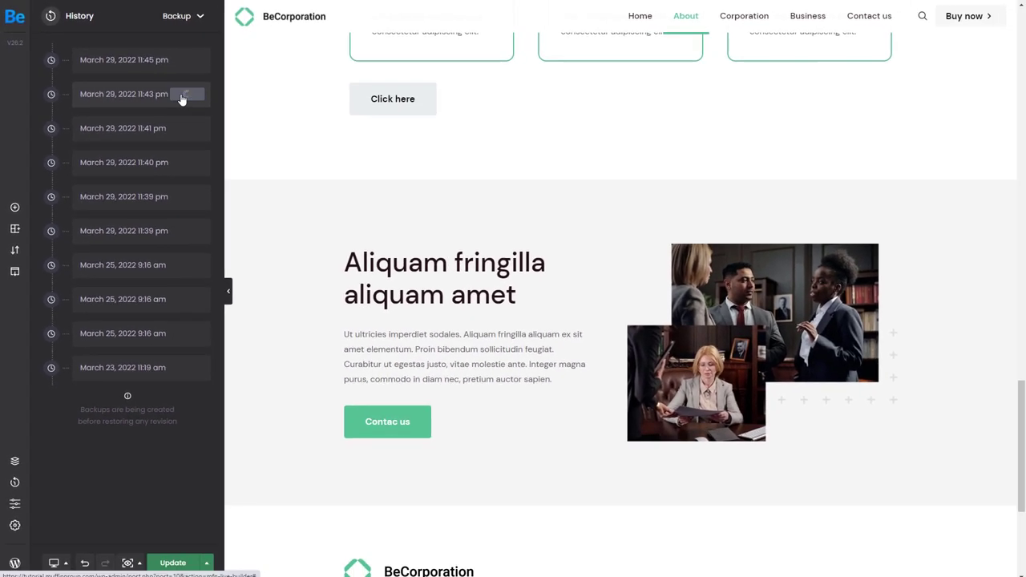
{"action": "left_click", "coordinate": [239, 128]}
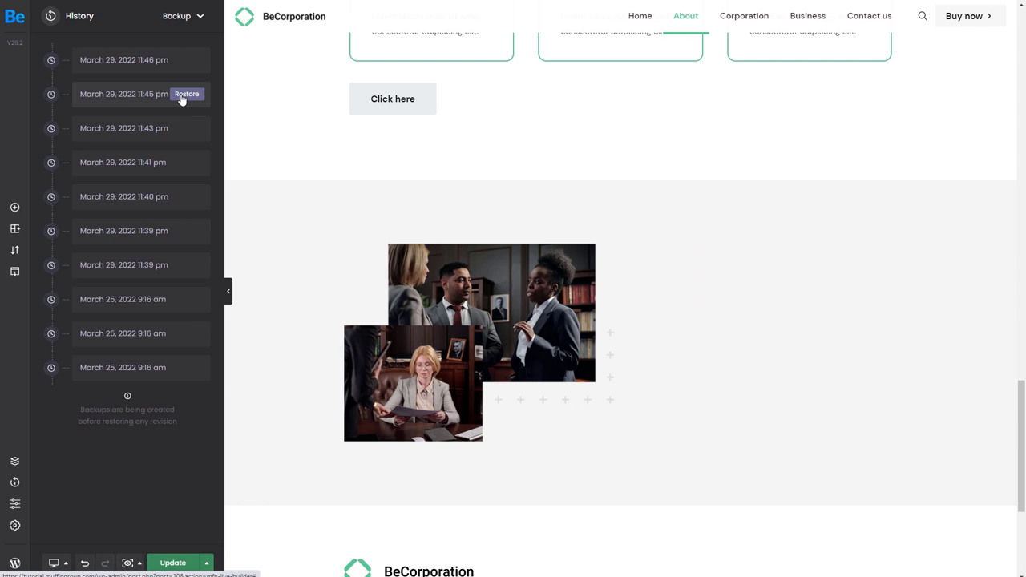
{"action": "left_click", "coordinate": [189, 61]}
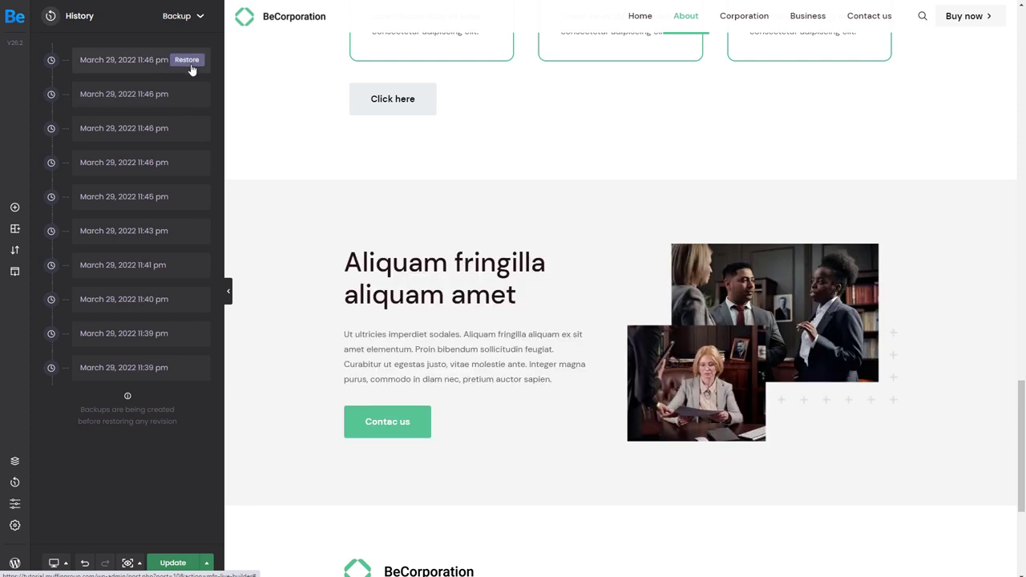
Move the image-grid section above the Mauris section, then hide it and show it again
{"action": "scroll", "coordinate": [290, 172], "scroll_direction": "up", "scroll_amount": 5}
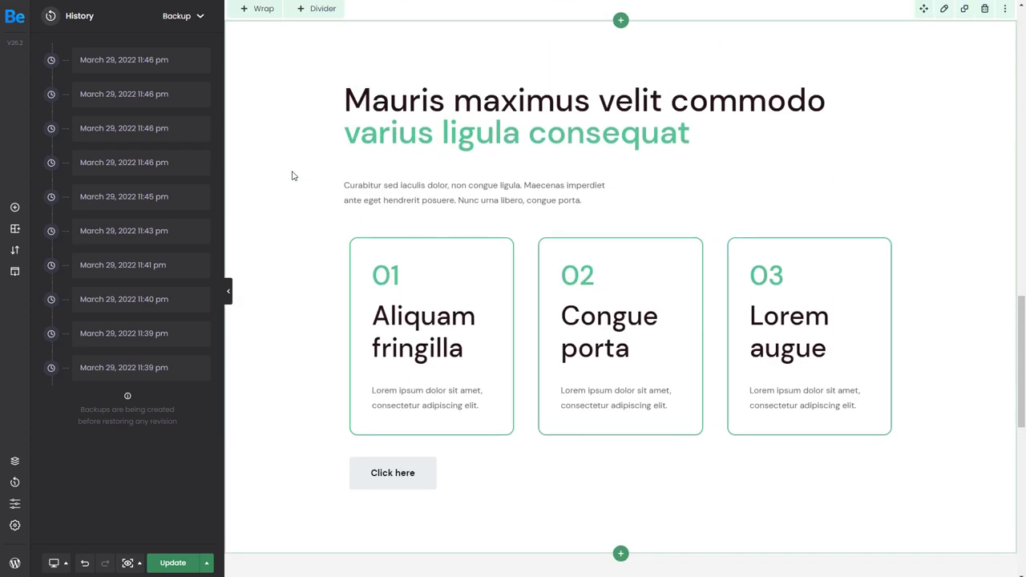
{"action": "scroll", "coordinate": [292, 175], "scroll_direction": "up", "scroll_amount": 5}
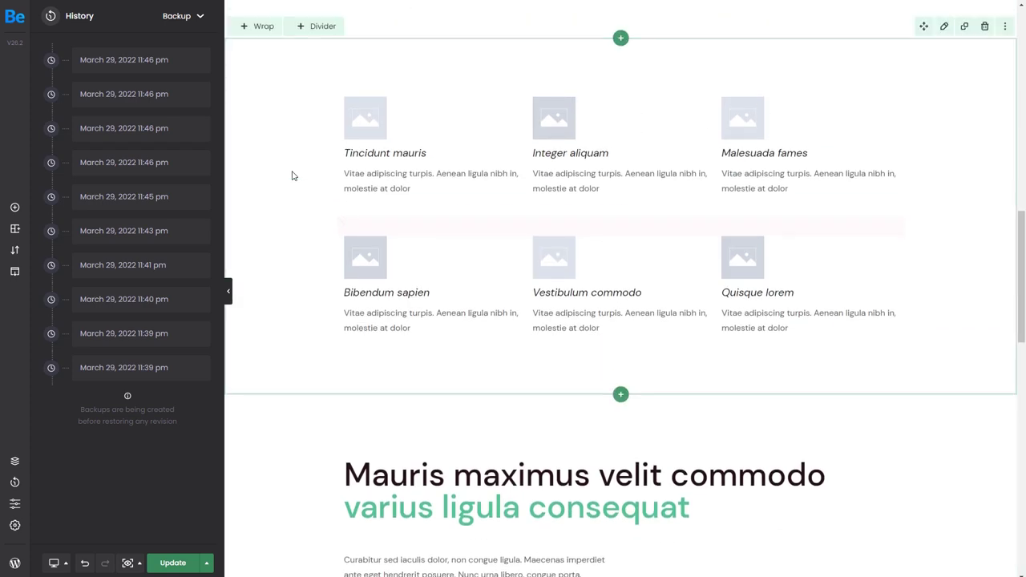
{"action": "scroll", "coordinate": [293, 175], "scroll_direction": "up", "scroll_amount": 1}
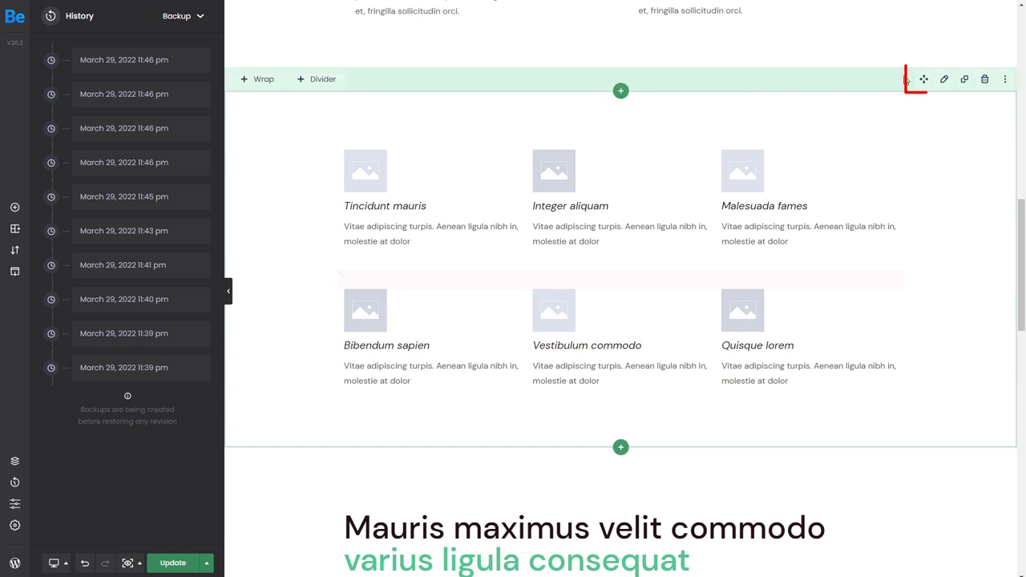
{"action": "mouse_move", "coordinate": [924, 78]}
{"action": "left_mouse_down"}
{"action": "mouse_move", "coordinate": [938, 417]}
{"action": "mouse_move", "coordinate": [929, 572]}
{"action": "mouse_move", "coordinate": [919, 480]}
{"action": "mouse_move", "coordinate": [926, 16]}
{"action": "mouse_move", "coordinate": [928, 173]}
{"action": "left_mouse_up"}
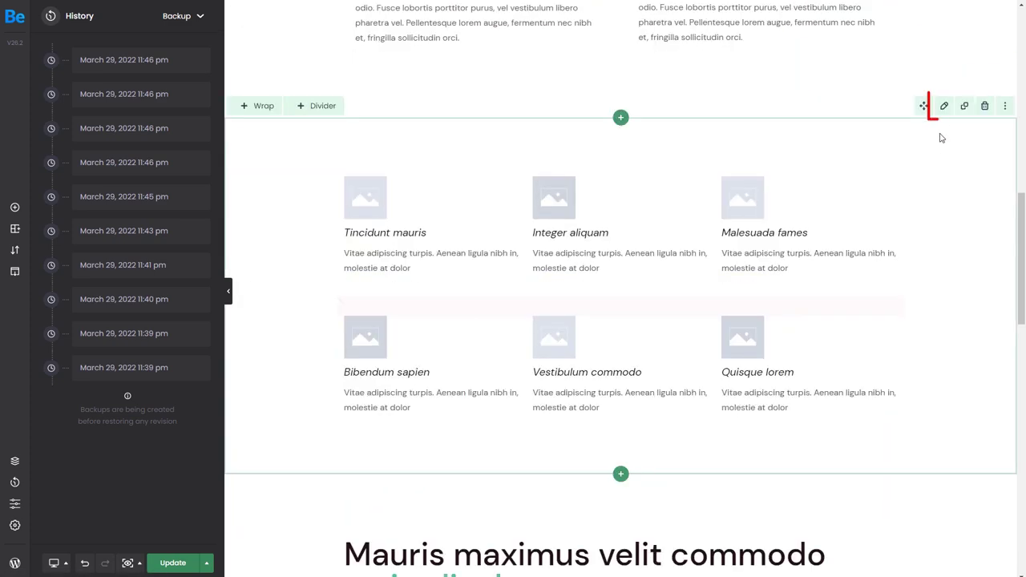
{"action": "left_click", "coordinate": [944, 107]}
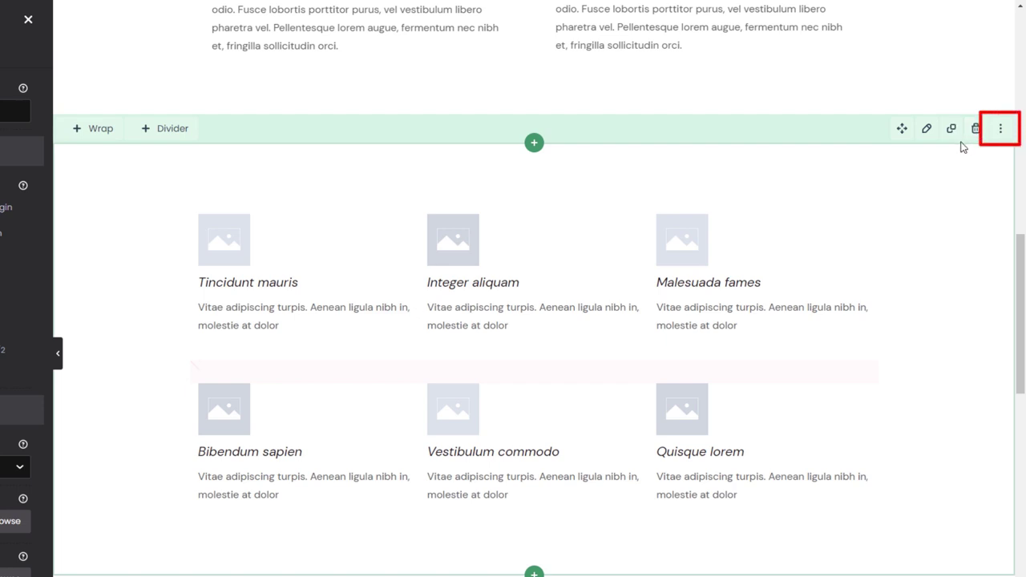
{"action": "left_click", "coordinate": [1000, 129]}
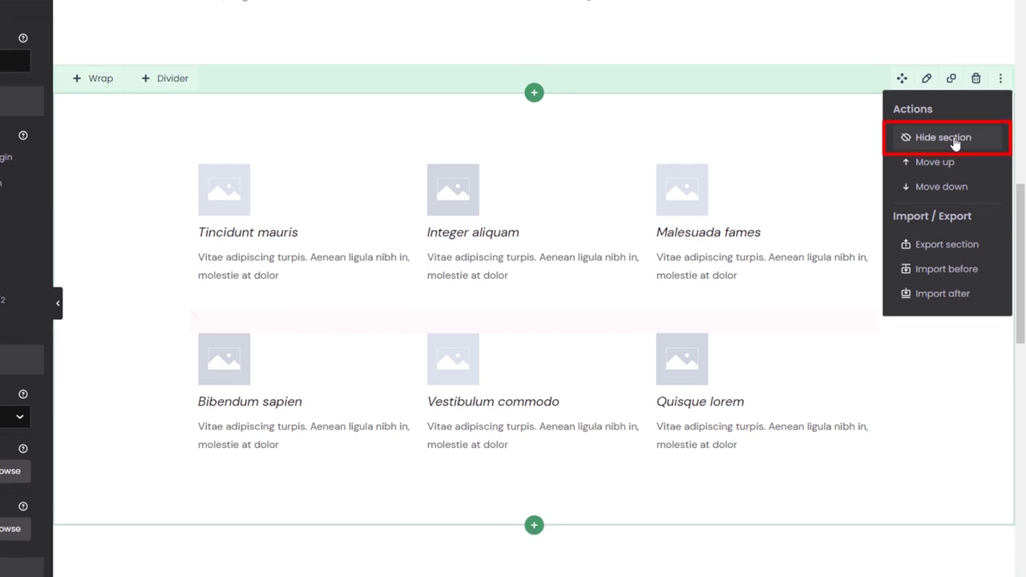
{"action": "left_click", "coordinate": [945, 138]}
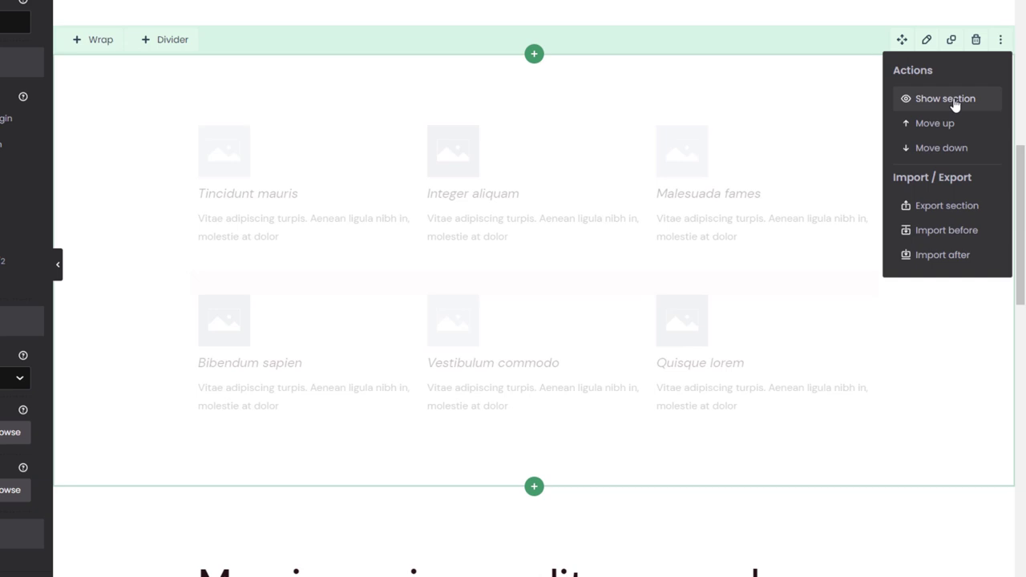
{"action": "left_click", "coordinate": [954, 105]}
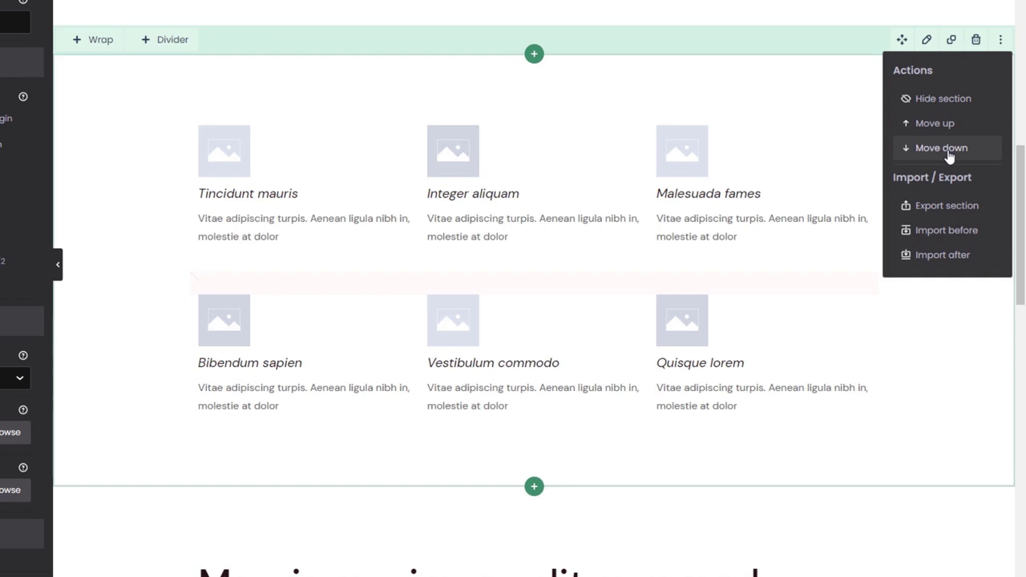
Export the image-grid section and import it on the Export page after the About banner
{"action": "left_click", "coordinate": [934, 207]}
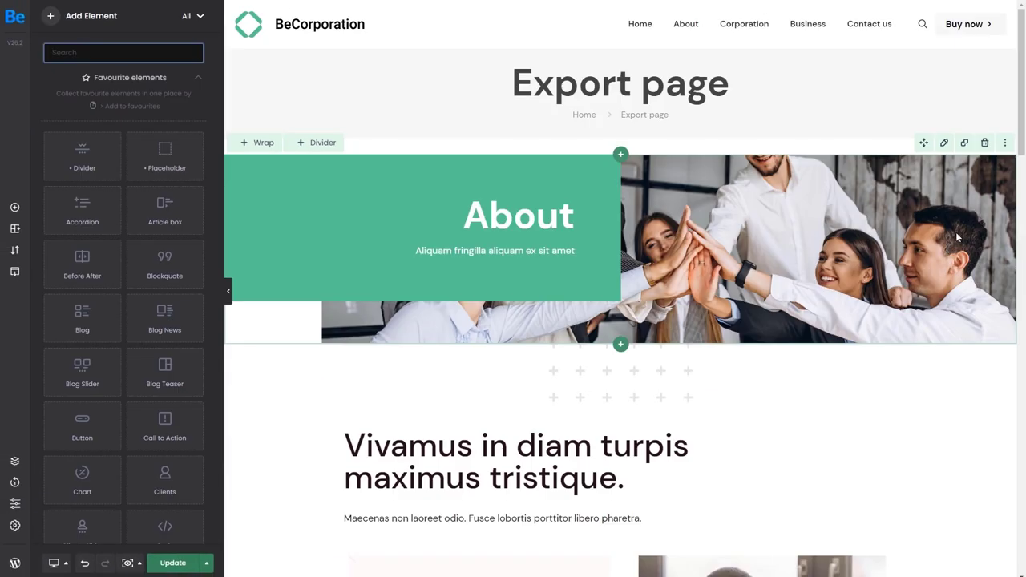
{"action": "left_click", "coordinate": [1005, 142]}
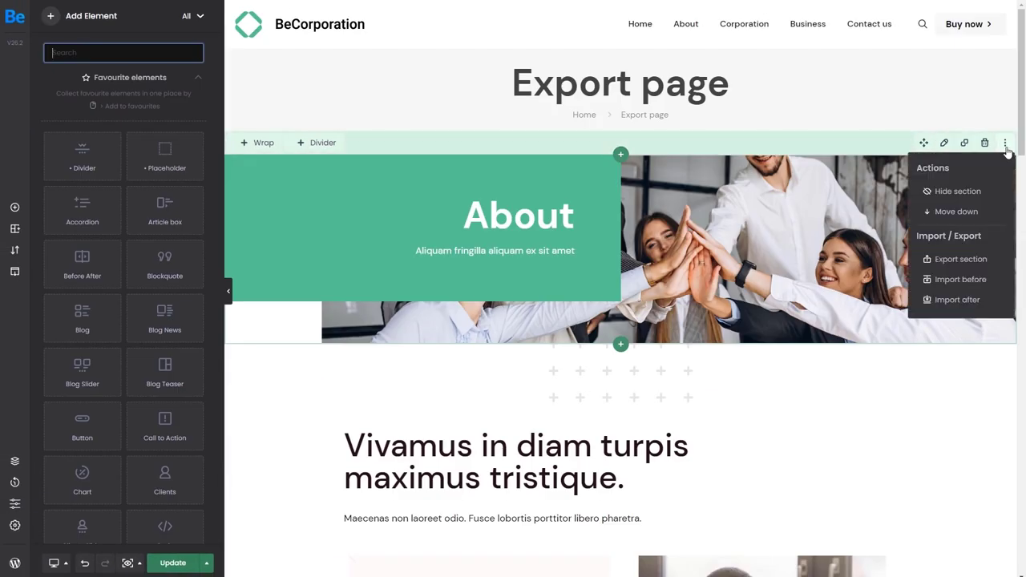
{"action": "left_click", "coordinate": [955, 300]}
{"action": "scroll", "coordinate": [921, 394], "scroll_direction": "down", "scroll_amount": 4}
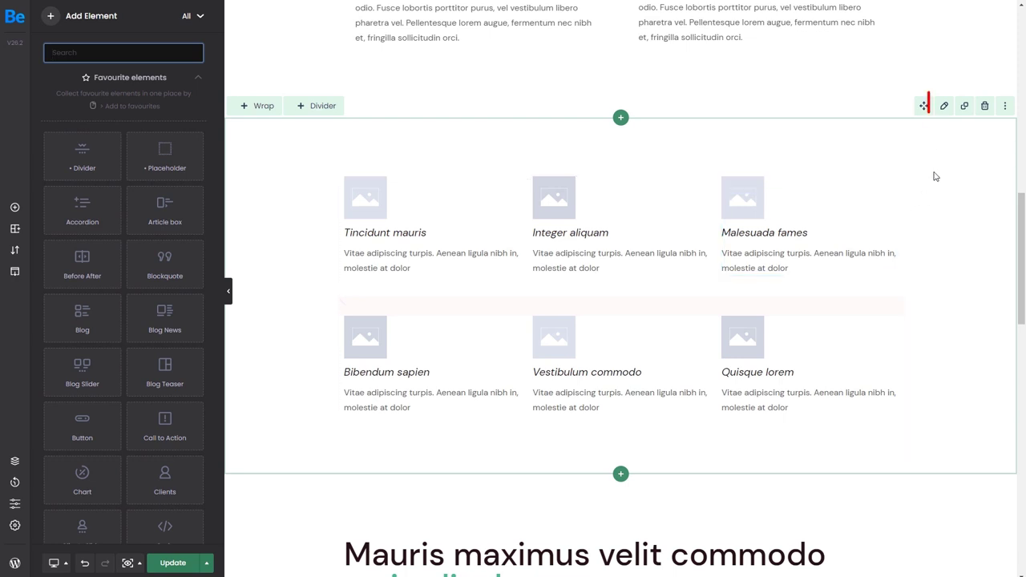
Set the image-grid section's Advanced background colour to #F9F9FB
{"action": "left_click", "coordinate": [944, 106]}
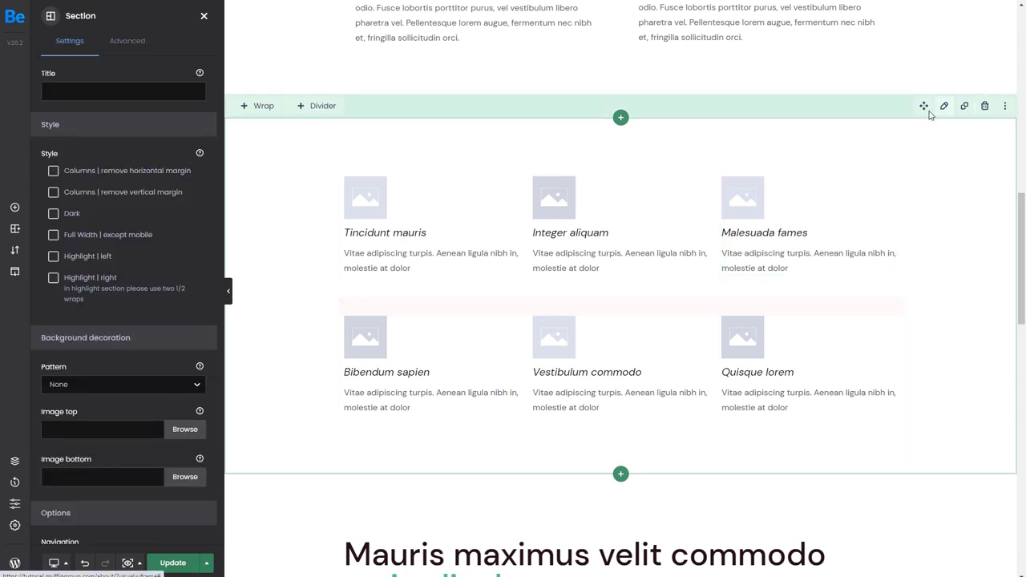
{"action": "scroll", "coordinate": [179, 241], "scroll_direction": "down", "scroll_amount": 5}
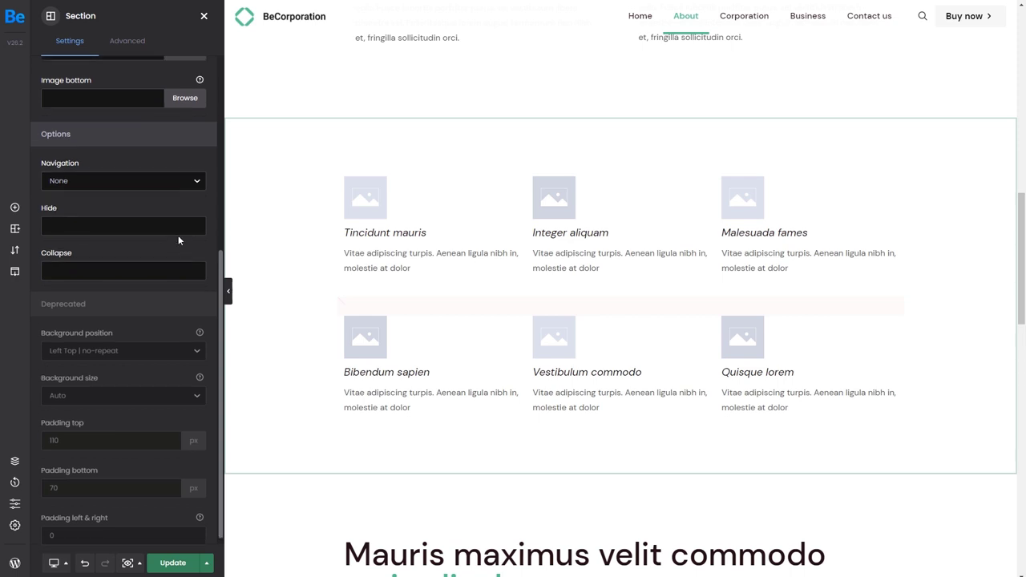
{"action": "scroll", "coordinate": [178, 241], "scroll_direction": "up", "scroll_amount": 5}
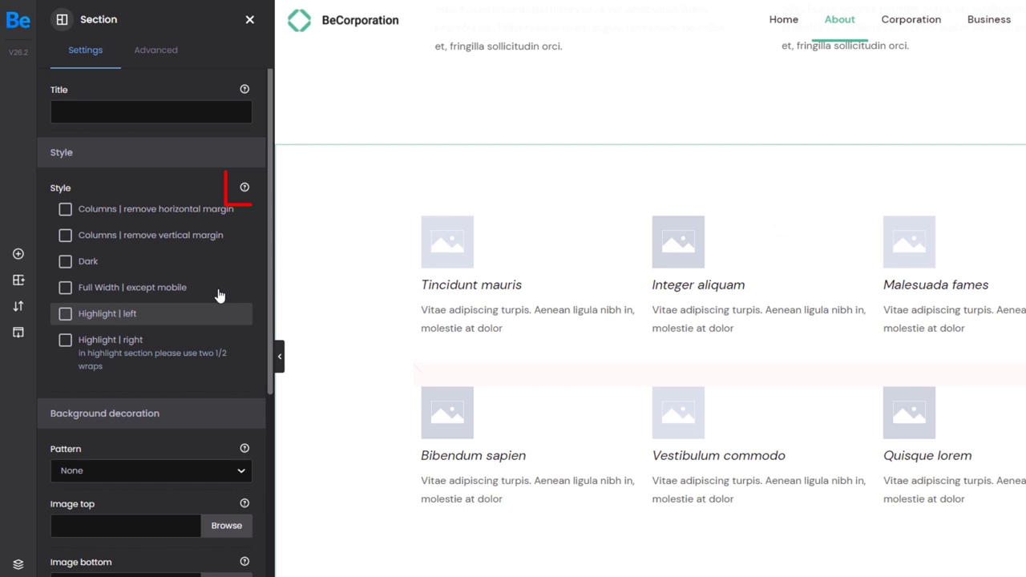
{"action": "left_click", "coordinate": [245, 188]}
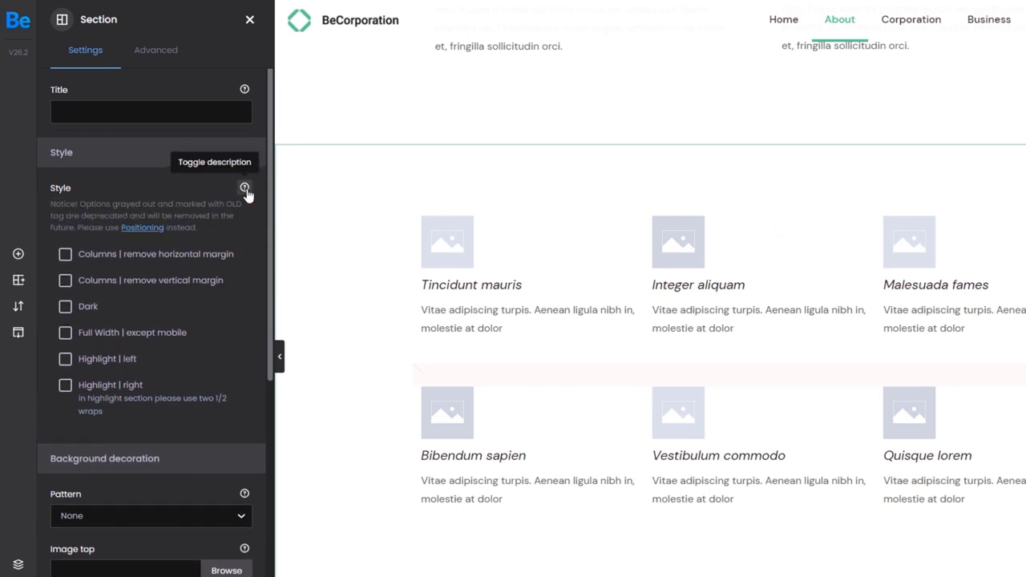
{"action": "left_click", "coordinate": [144, 228]}
{"action": "scroll", "coordinate": [121, 190], "scroll_direction": "down", "scroll_amount": 3}
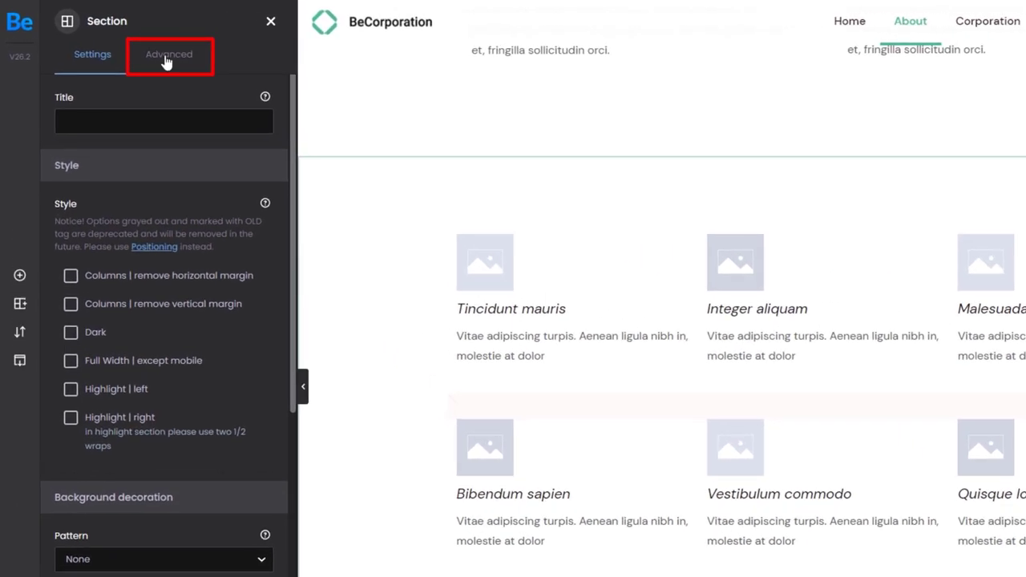
{"action": "left_click", "coordinate": [166, 61]}
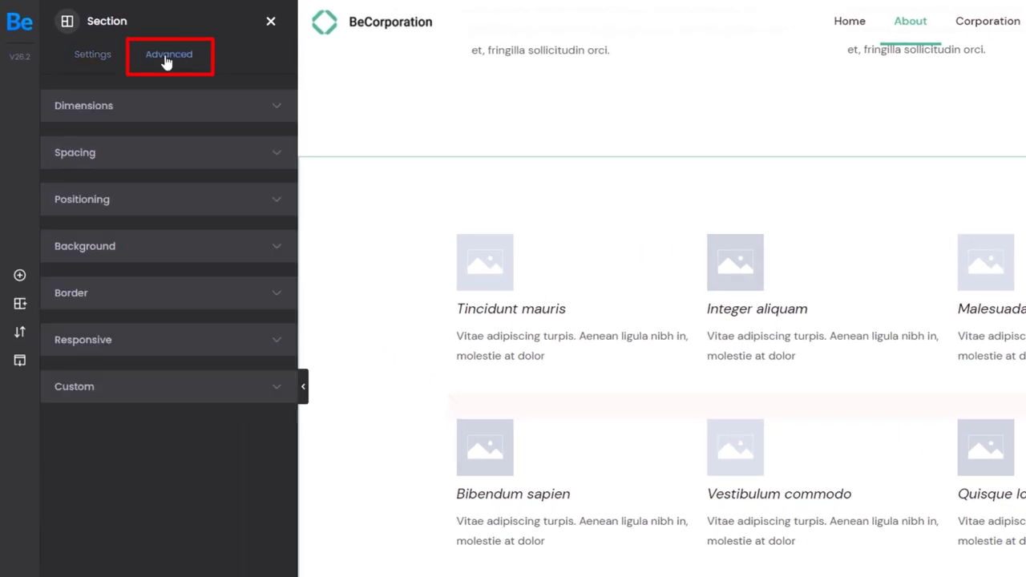
{"action": "left_click", "coordinate": [146, 252]}
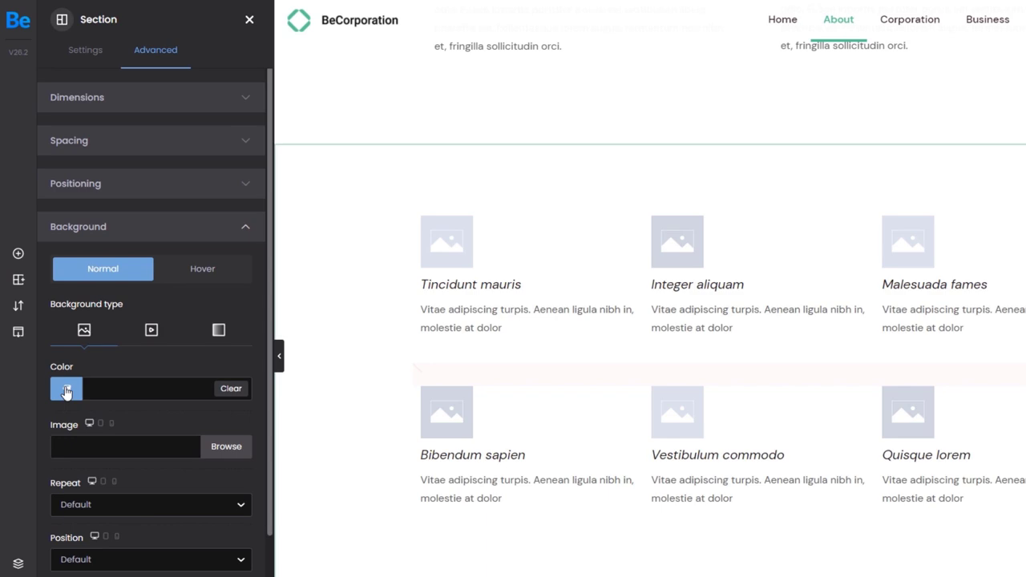
{"action": "left_click", "coordinate": [73, 415]}
{"action": "left_click_drag", "start_coordinate": [143, 498], "coordinate": [106, 452]}
{"action": "left_click_drag", "start_coordinate": [80, 339], "coordinate": [74, 331]}
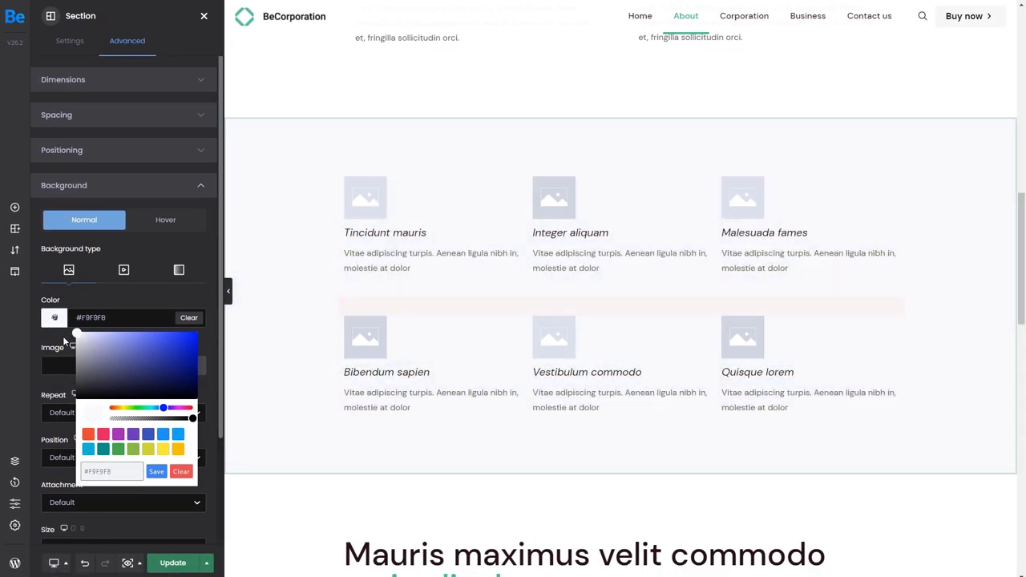
{"action": "left_click", "coordinate": [63, 336]}
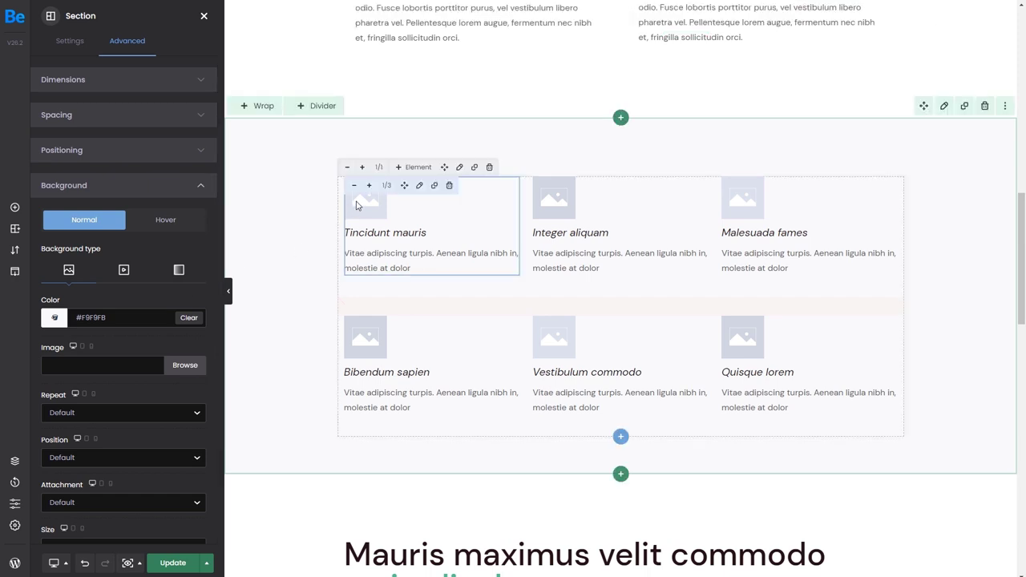
Replace the first list item's image with the 'air' icon in With bg style
{"action": "left_click", "coordinate": [416, 192]}
{"action": "left_click", "coordinate": [162, 138]}
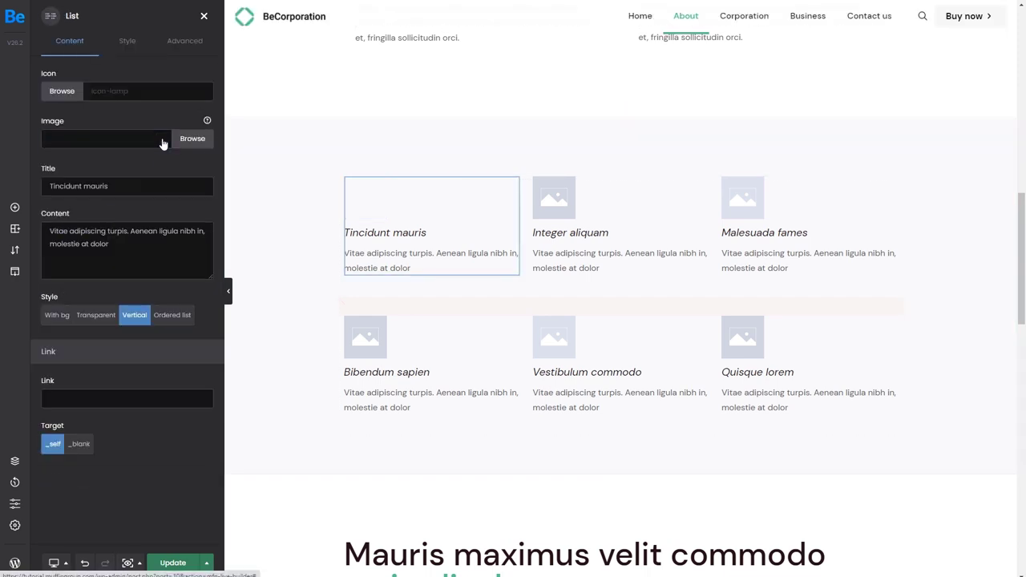
{"action": "left_click", "coordinate": [72, 94]}
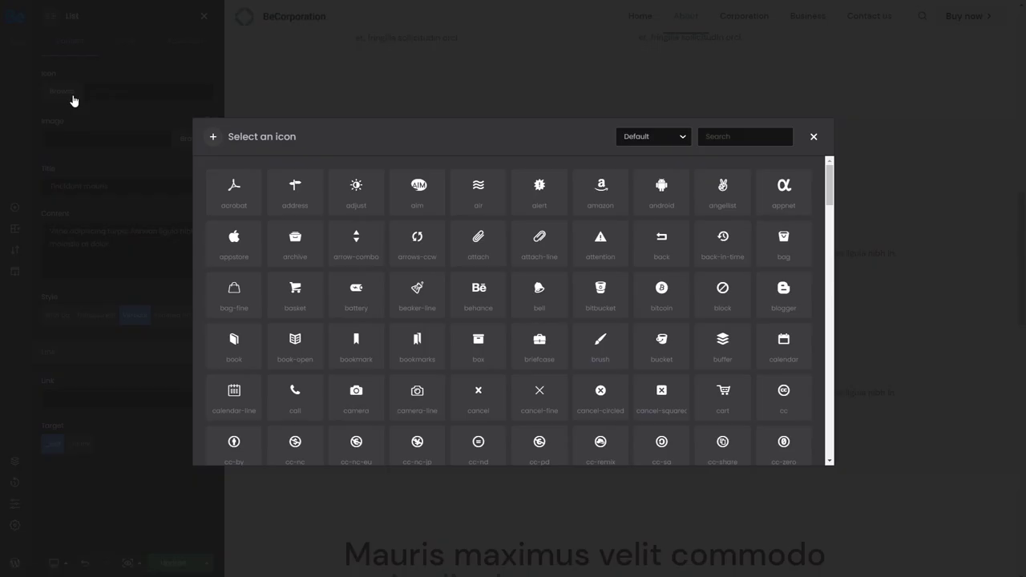
{"action": "left_click", "coordinate": [475, 192]}
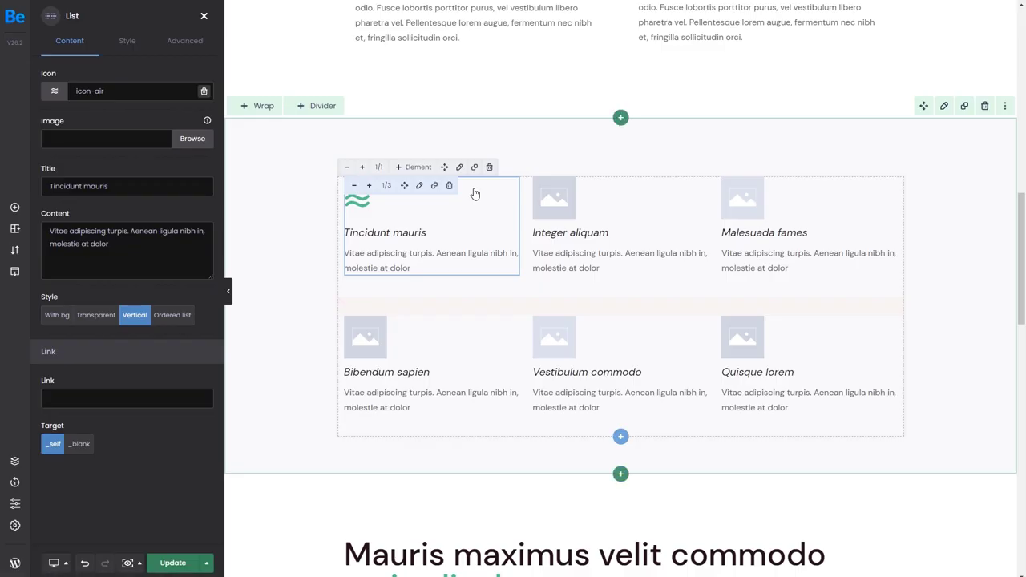
{"action": "left_click", "coordinate": [57, 316]}
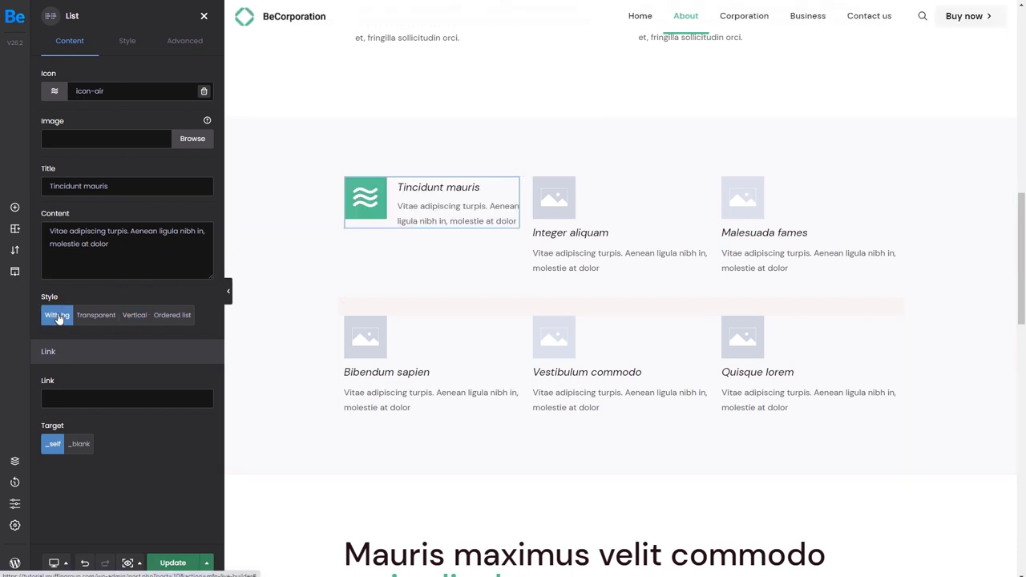
Delete all list items except 'Tincidunt mauris', confirming each removal
{"action": "left_click", "coordinate": [637, 182]}
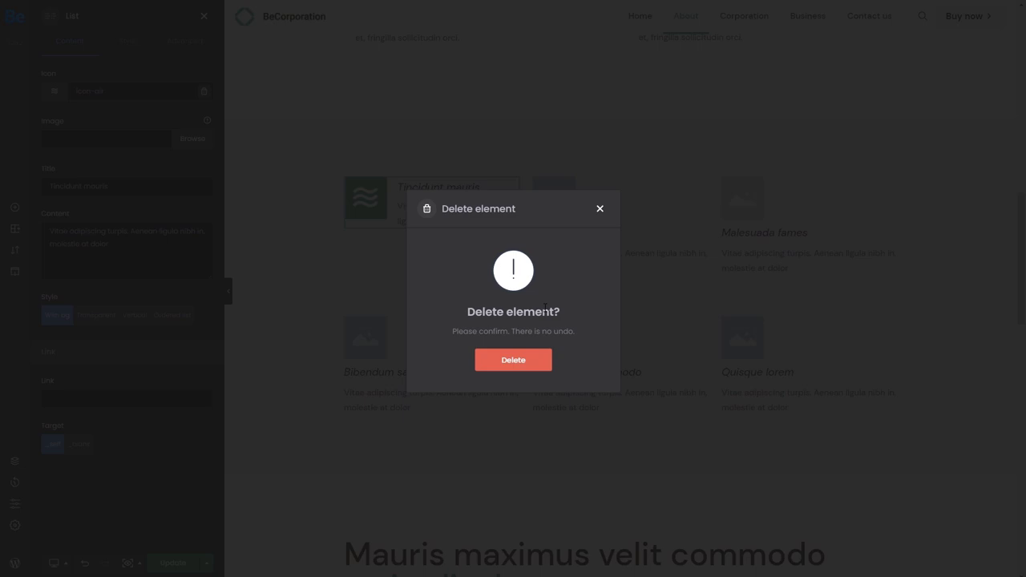
{"action": "left_click", "coordinate": [513, 360]}
{"action": "right_click", "coordinate": [614, 200]}
{"action": "left_click", "coordinate": [649, 389]}
{"action": "left_click", "coordinate": [513, 360]}
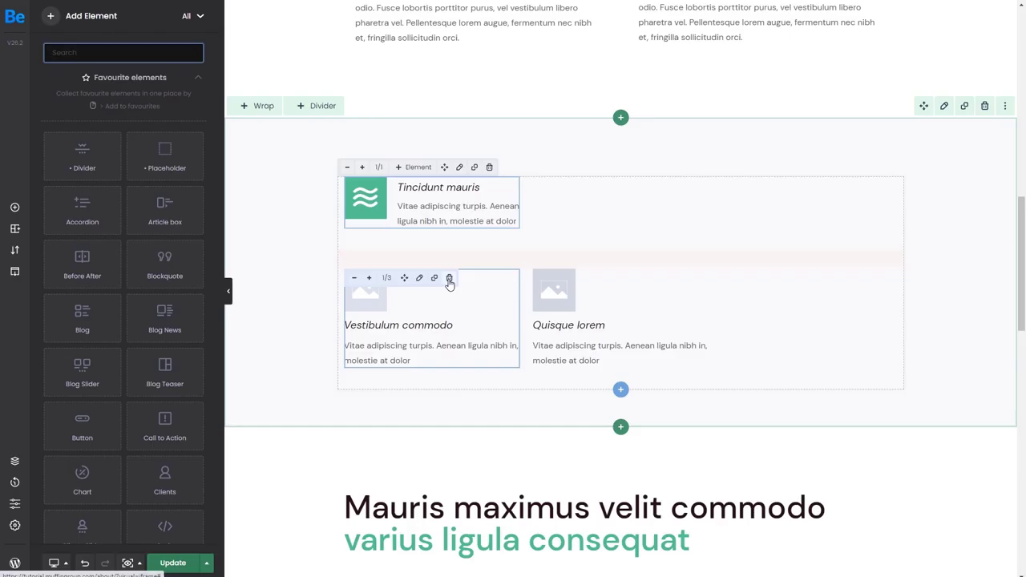
{"action": "left_click", "coordinate": [448, 279]}
{"action": "left_click", "coordinate": [449, 280]}
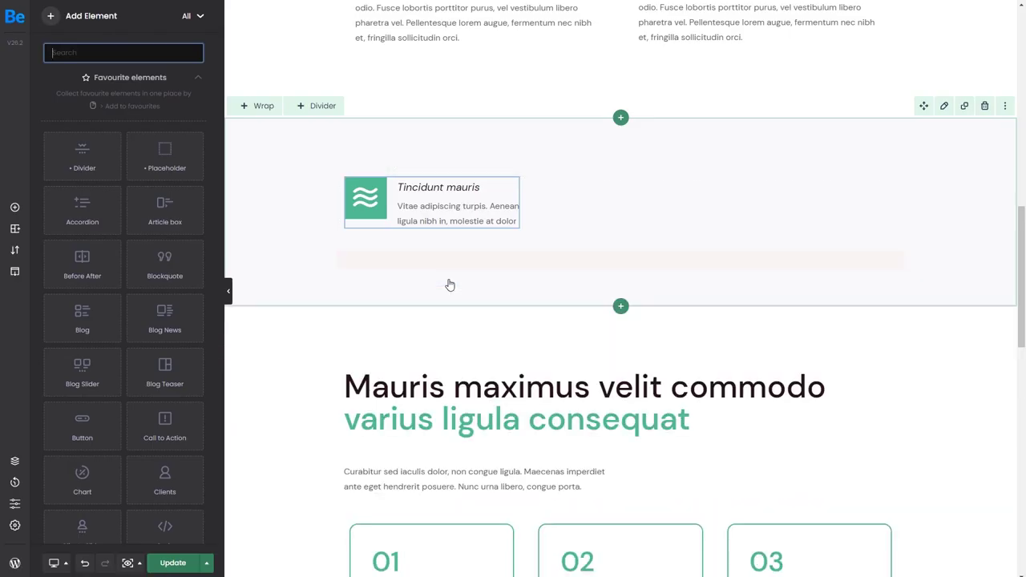
Clone 'Tincidunt mauris', copy the clone and paste a third copy into the wrap
{"action": "mouse_move", "coordinate": [447, 206]}
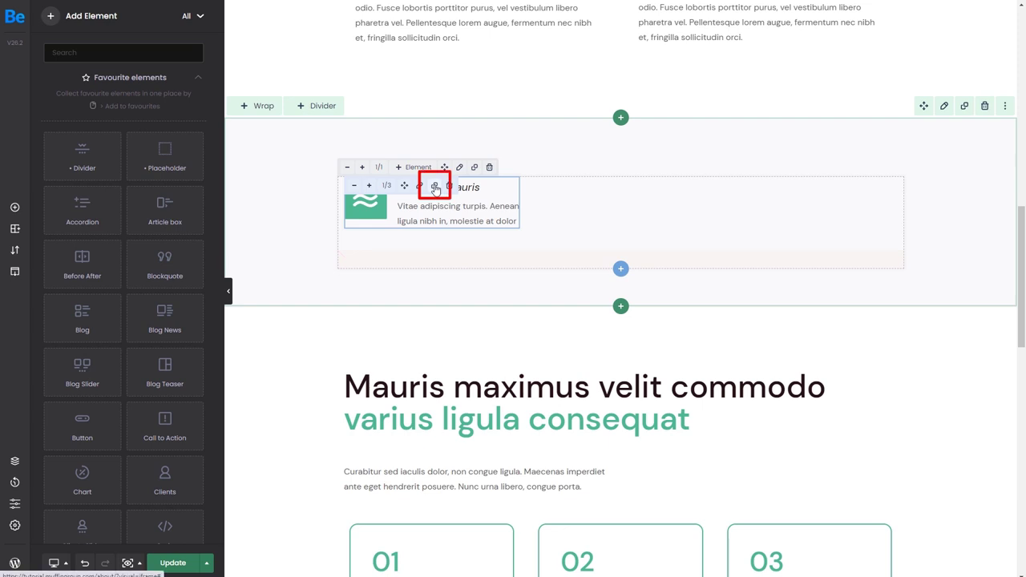
{"action": "left_click", "coordinate": [434, 187]}
{"action": "right_click", "coordinate": [612, 190]}
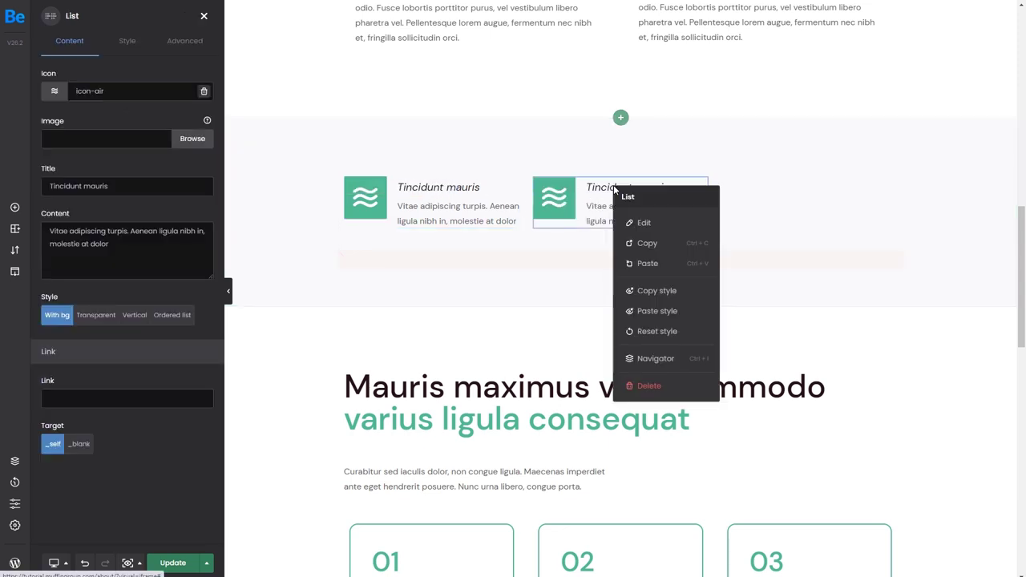
{"action": "left_click", "coordinate": [633, 242]}
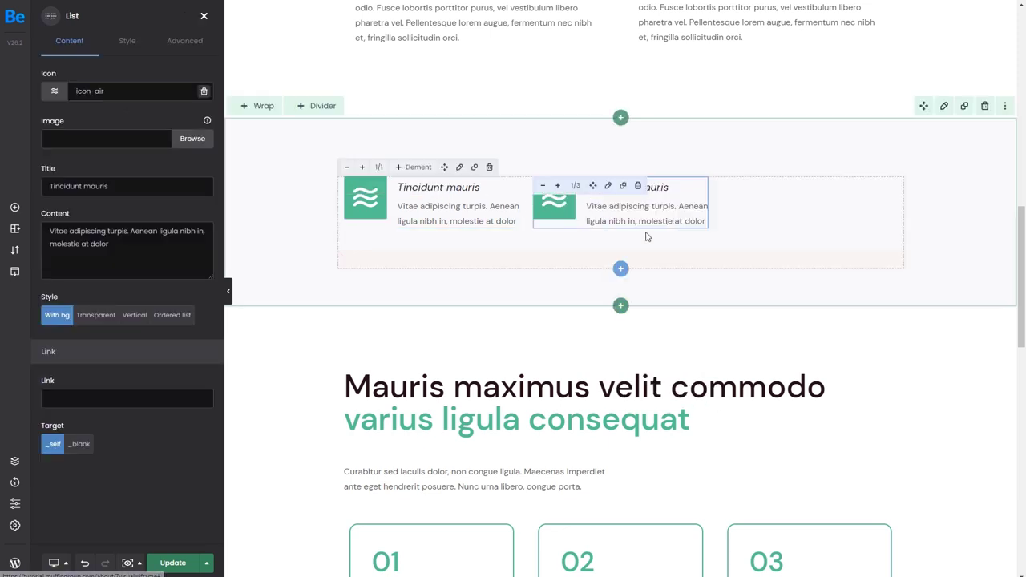
{"action": "right_click", "coordinate": [762, 202]}
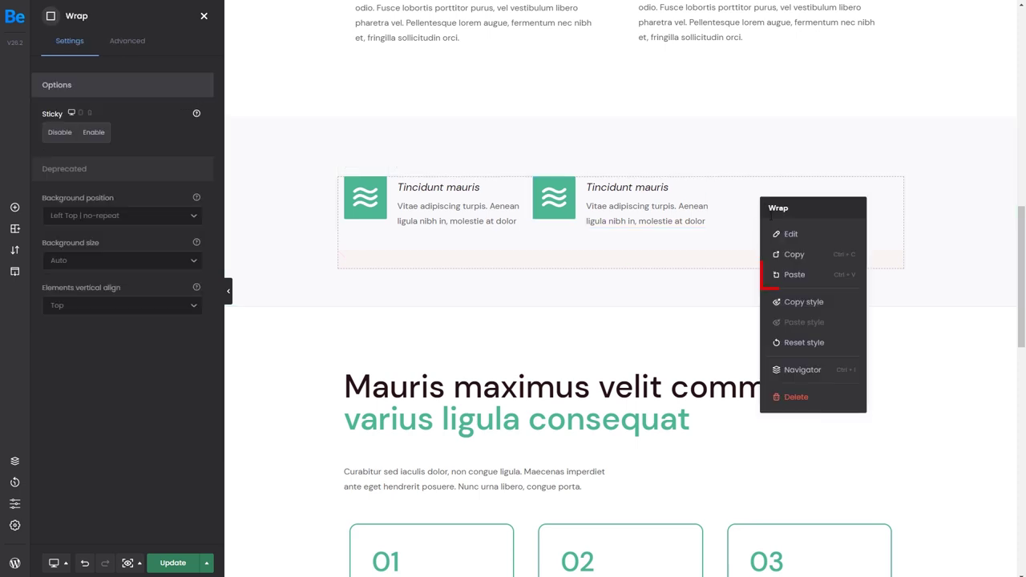
{"action": "left_click", "coordinate": [787, 274]}
Give the second list item a camera icon and the third a cart icon
{"action": "left_click", "coordinate": [112, 91]}
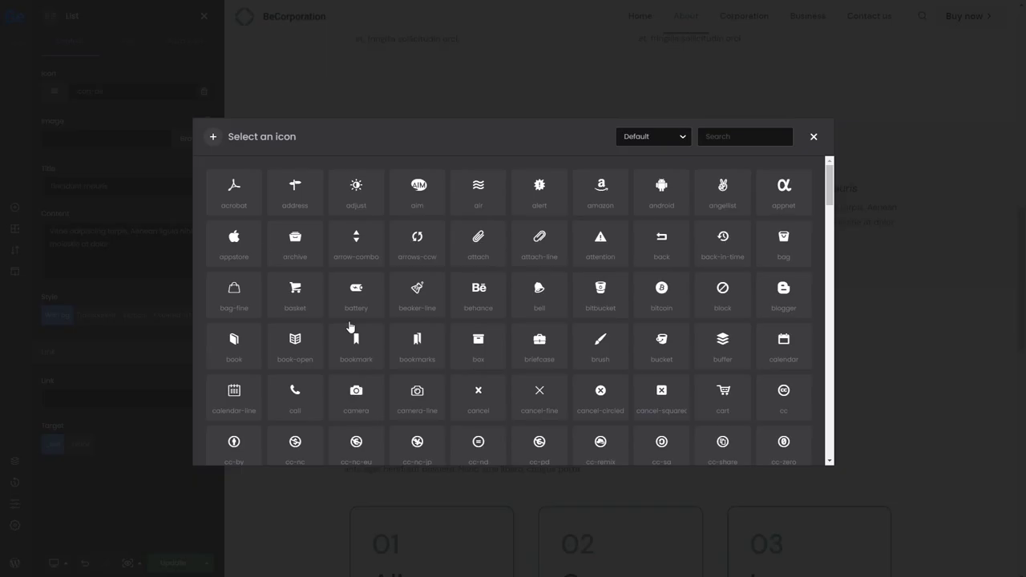
{"action": "left_click", "coordinate": [415, 393]}
{"action": "right_click", "coordinate": [787, 189]}
{"action": "left_click", "coordinate": [807, 225]}
{"action": "left_click", "coordinate": [60, 90]}
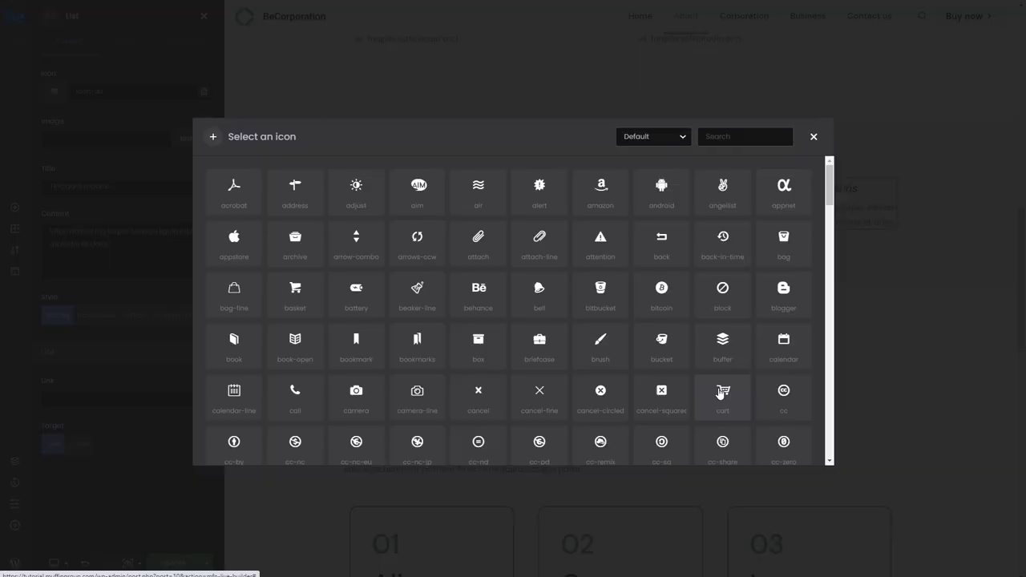
{"action": "left_click", "coordinate": [721, 392]}
Style the first item's title at font weight 700 and its content text green #468A49
{"action": "left_click", "coordinate": [128, 41]}
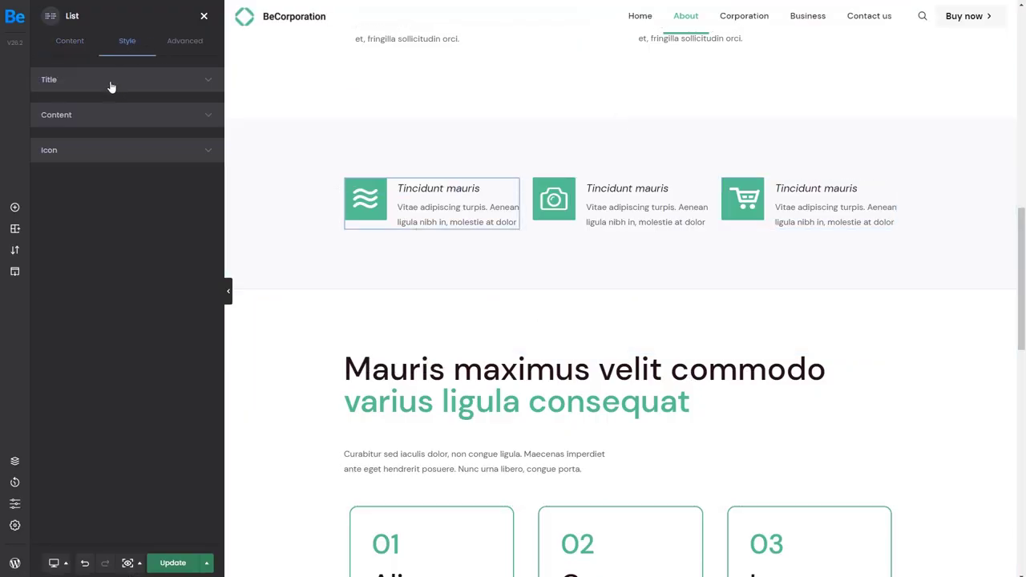
{"action": "left_click", "coordinate": [111, 81]}
{"action": "left_click", "coordinate": [198, 156]}
{"action": "left_click", "coordinate": [184, 299]}
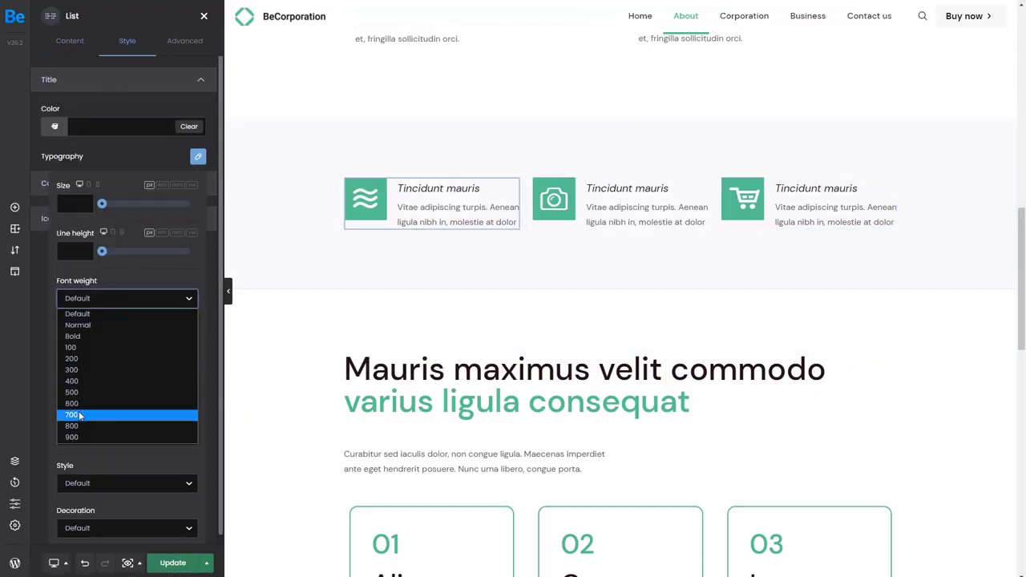
{"action": "left_click", "coordinate": [88, 412]}
{"action": "left_click", "coordinate": [114, 184]}
{"action": "left_click", "coordinate": [55, 161]}
{"action": "left_click", "coordinate": [122, 293]}
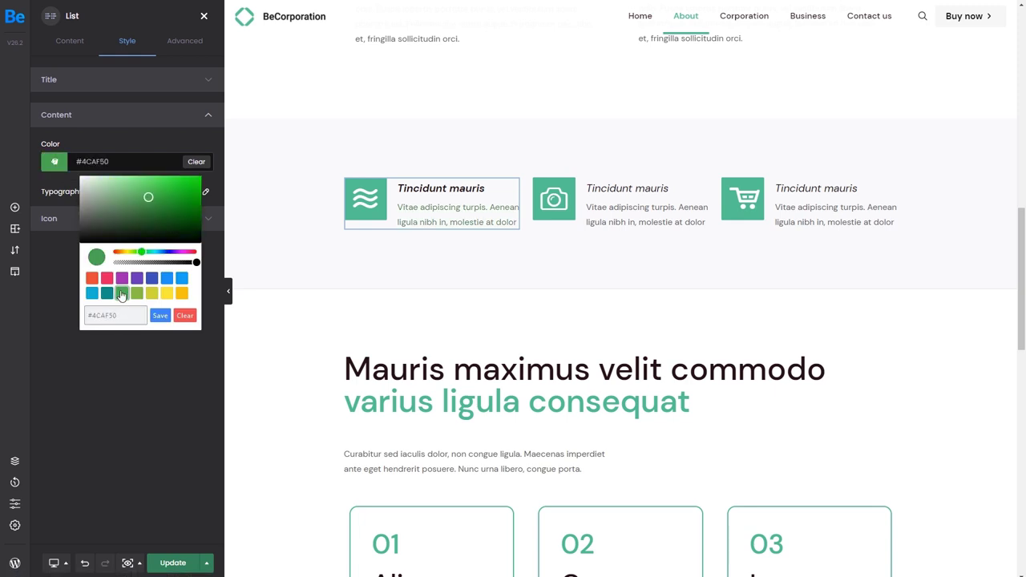
{"action": "left_click", "coordinate": [142, 206]}
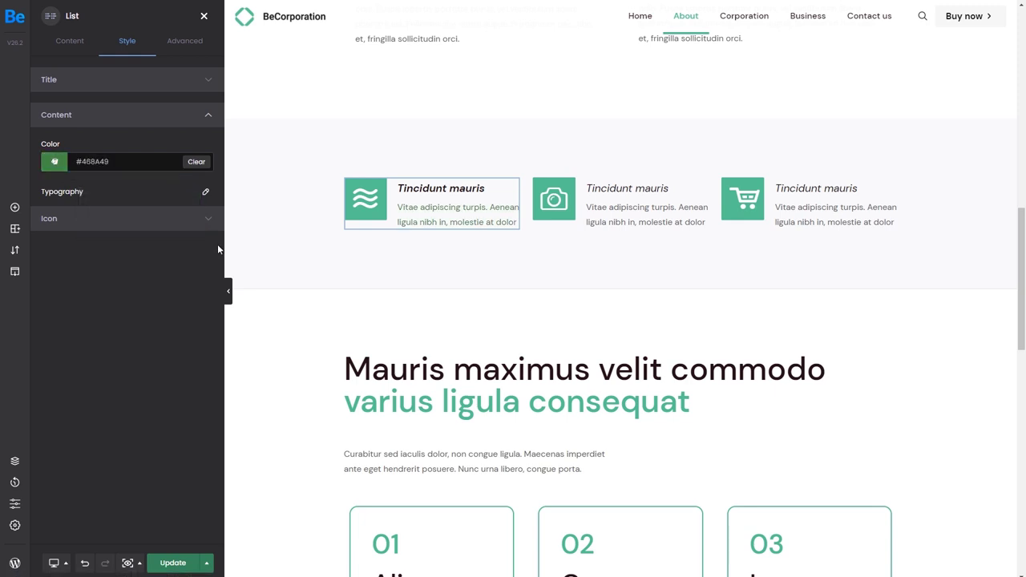
Copy the first item's style onto the camera and cart items, then update the About page
{"action": "mouse_move", "coordinate": [419, 192]}
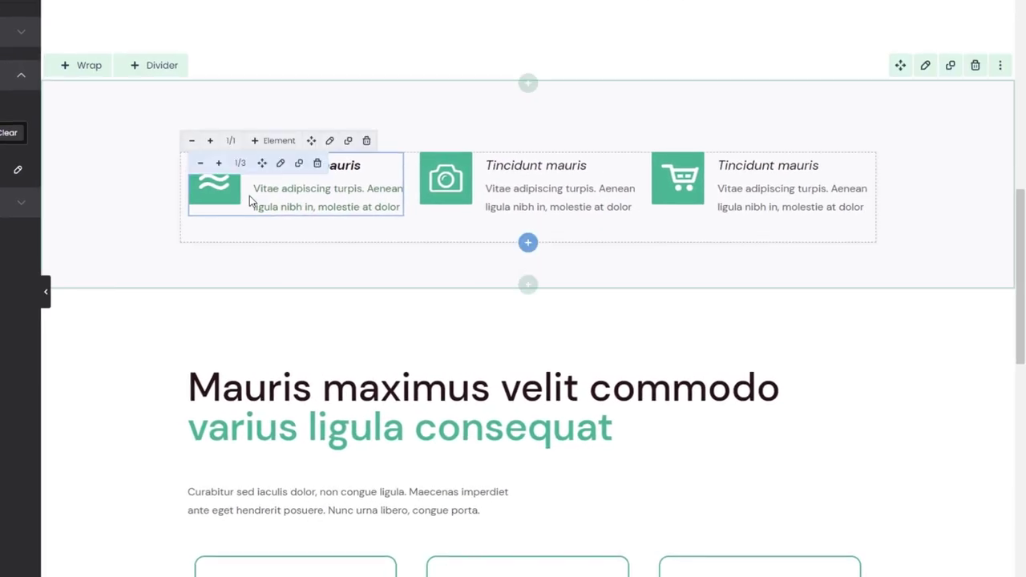
{"action": "right_click", "coordinate": [280, 173]}
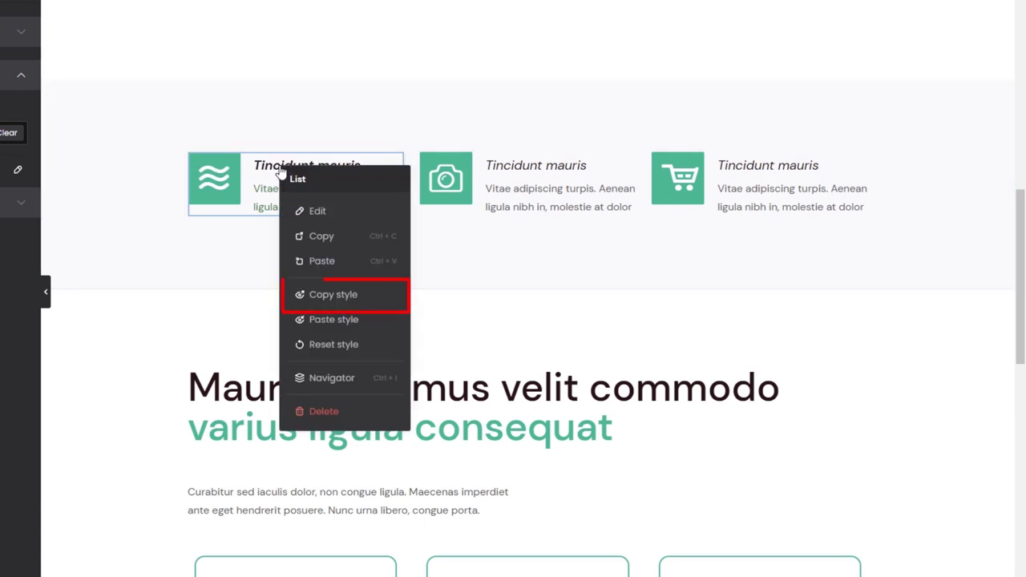
{"action": "left_click", "coordinate": [319, 297]}
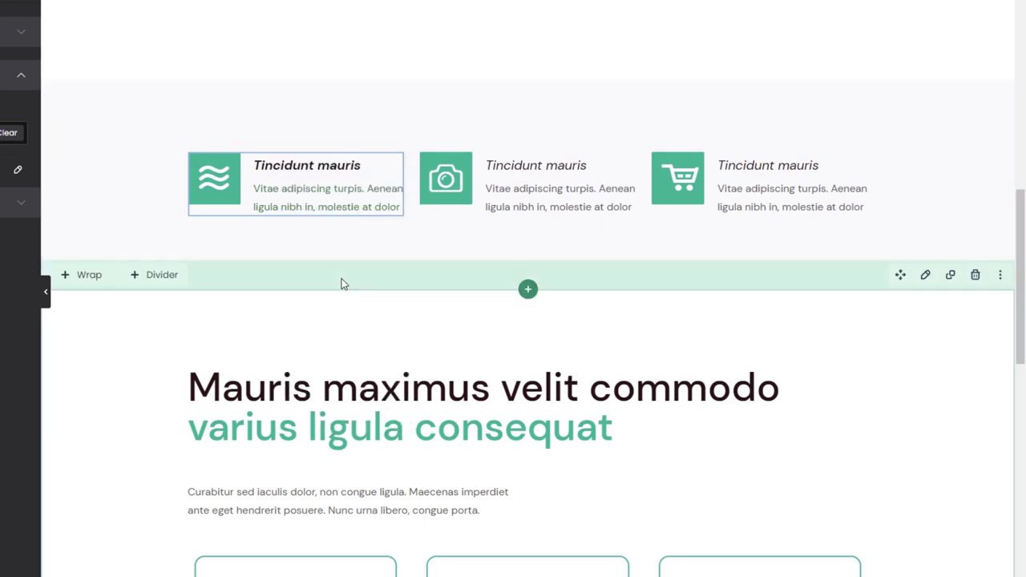
{"action": "right_click", "coordinate": [494, 173]}
{"action": "left_click", "coordinate": [527, 321]}
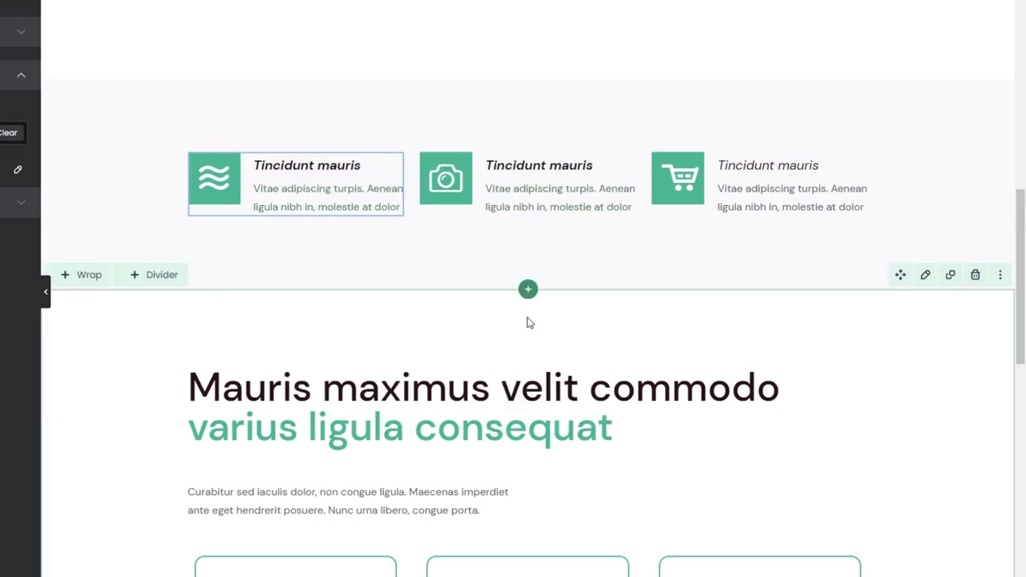
{"action": "right_click", "coordinate": [704, 167]}
{"action": "left_click", "coordinate": [745, 316]}
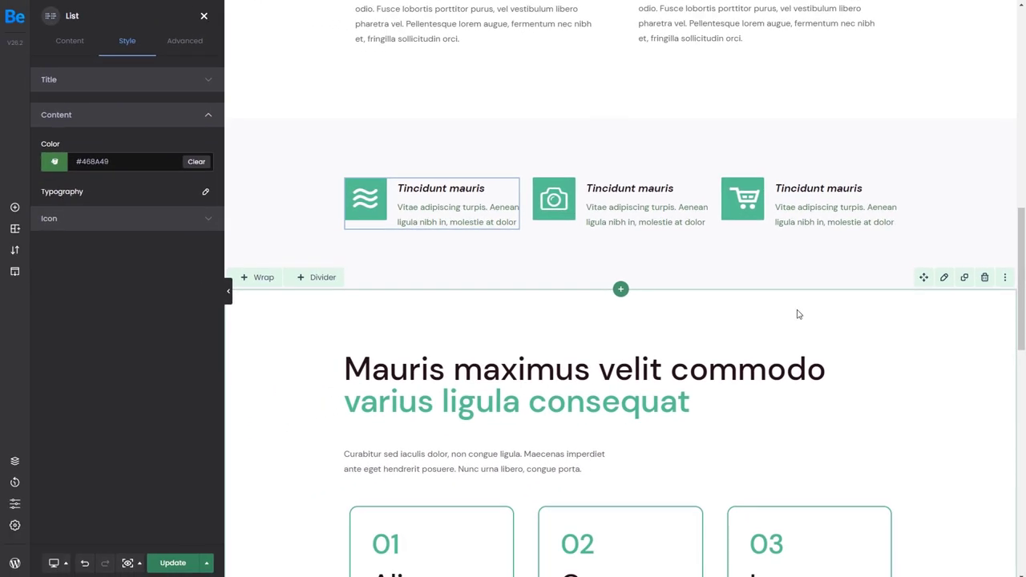
{"action": "left_click", "coordinate": [171, 563]}
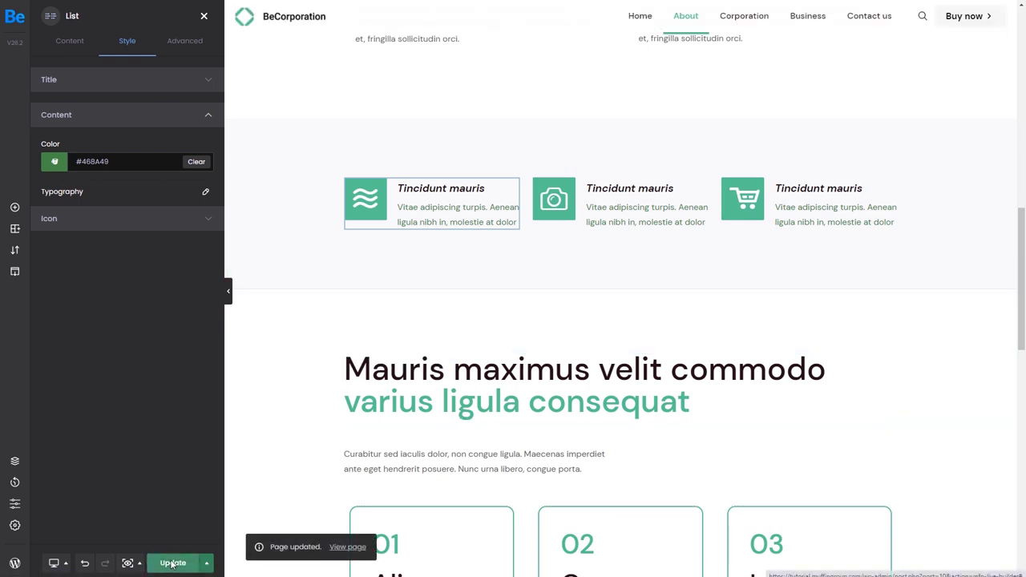
{"action": "left_click", "coordinate": [18, 483]}
{"action": "left_click", "coordinate": [169, 22]}
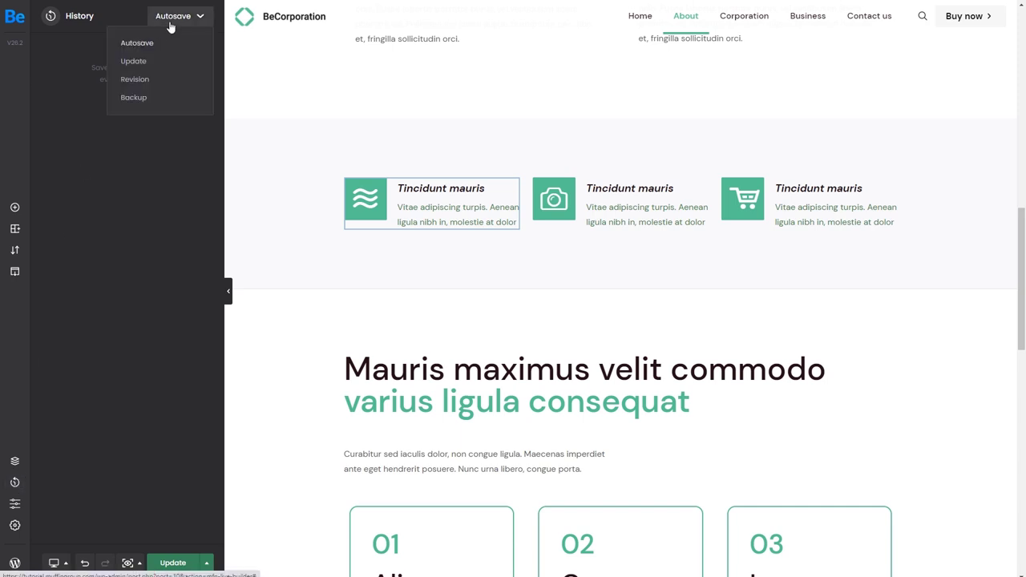
{"action": "left_click", "coordinate": [154, 62]}
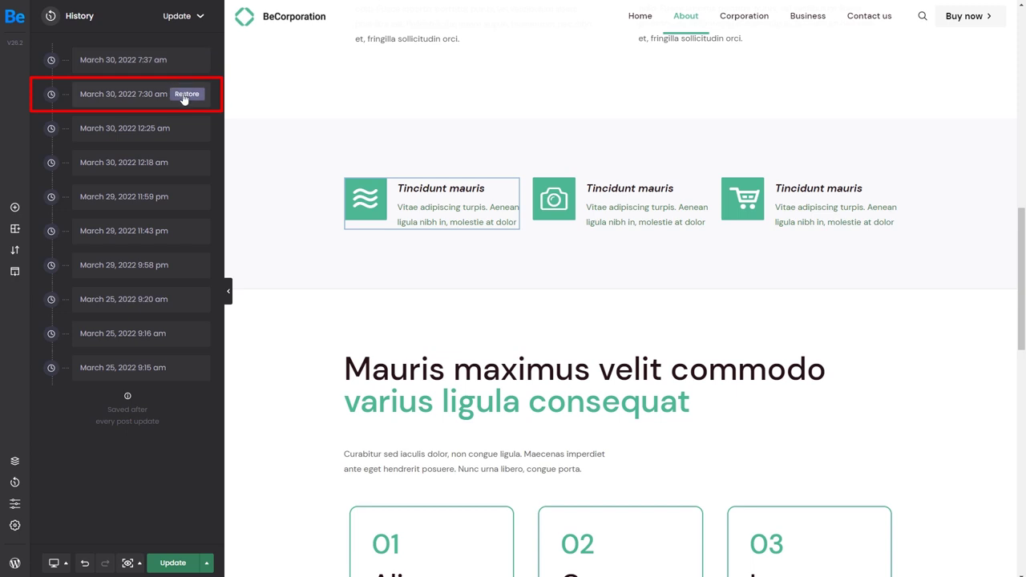
{"action": "left_click", "coordinate": [185, 94]}
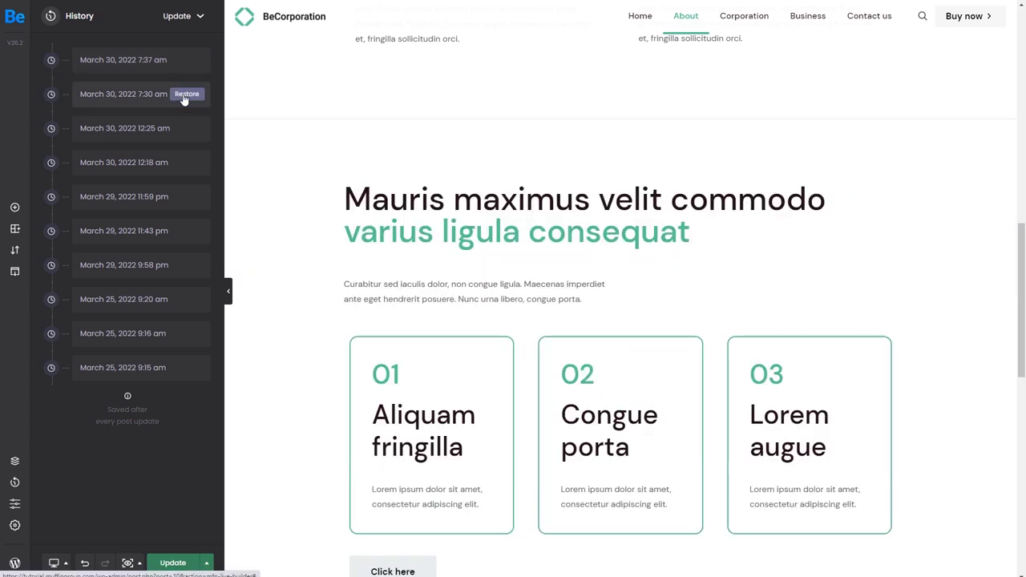
{"action": "mouse_move", "coordinate": [192, 63]}
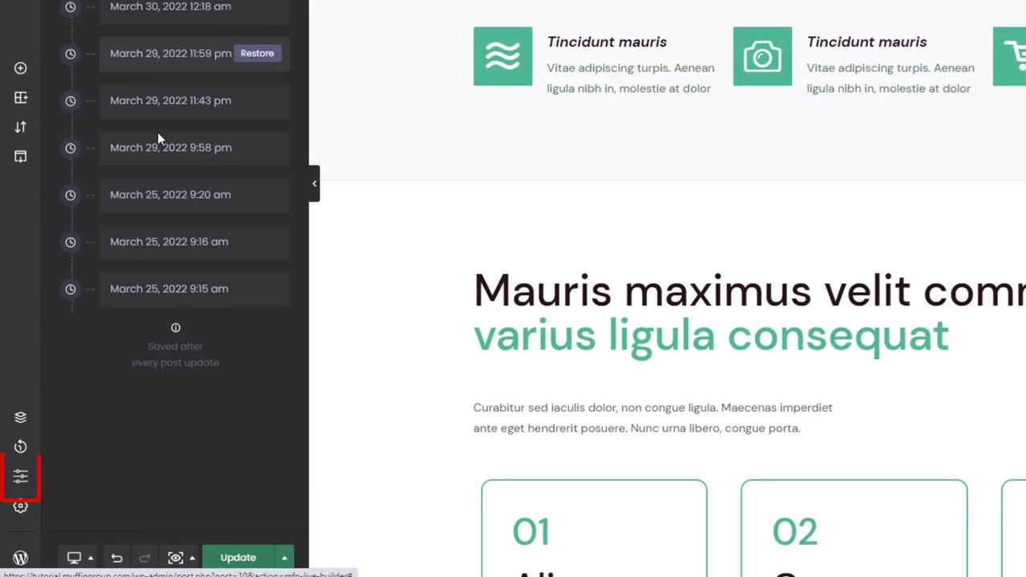
Open the About page's Page Options panel and scroll down to SEO and Custom CSS
{"action": "left_click", "coordinate": [22, 481]}
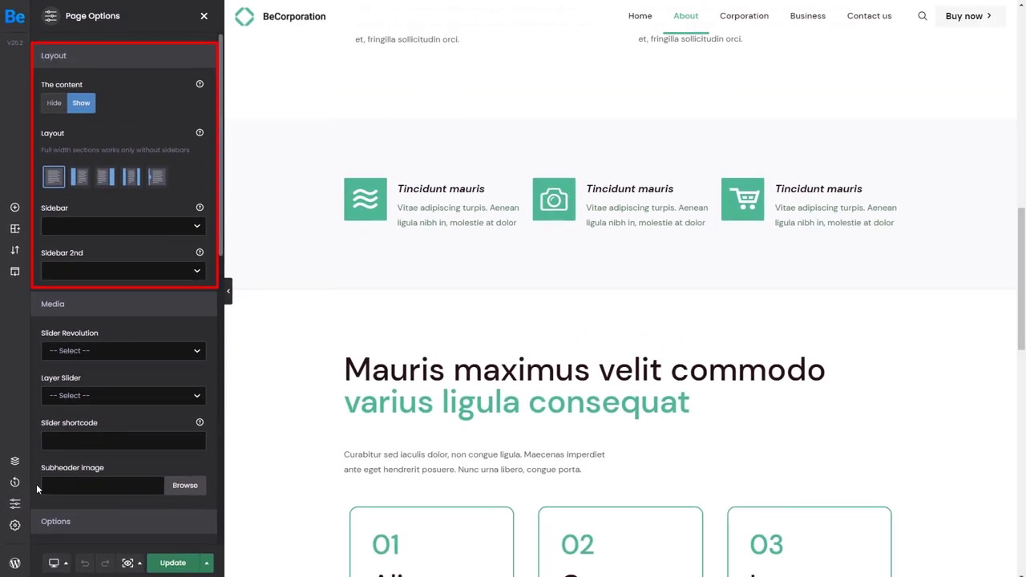
{"action": "scroll", "coordinate": [36, 489], "scroll_direction": "down", "scroll_amount": 3}
{"action": "scroll", "coordinate": [36, 489], "scroll_direction": "down", "scroll_amount": 6}
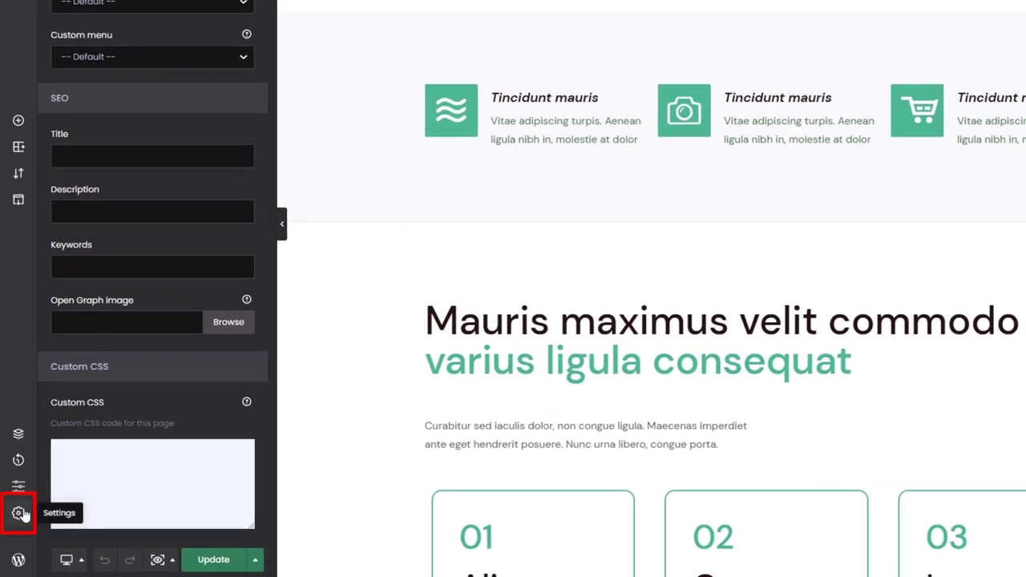
In BeBuilder Settings, switch the UI mode to Light and back to Dark
{"action": "left_click", "coordinate": [18, 513]}
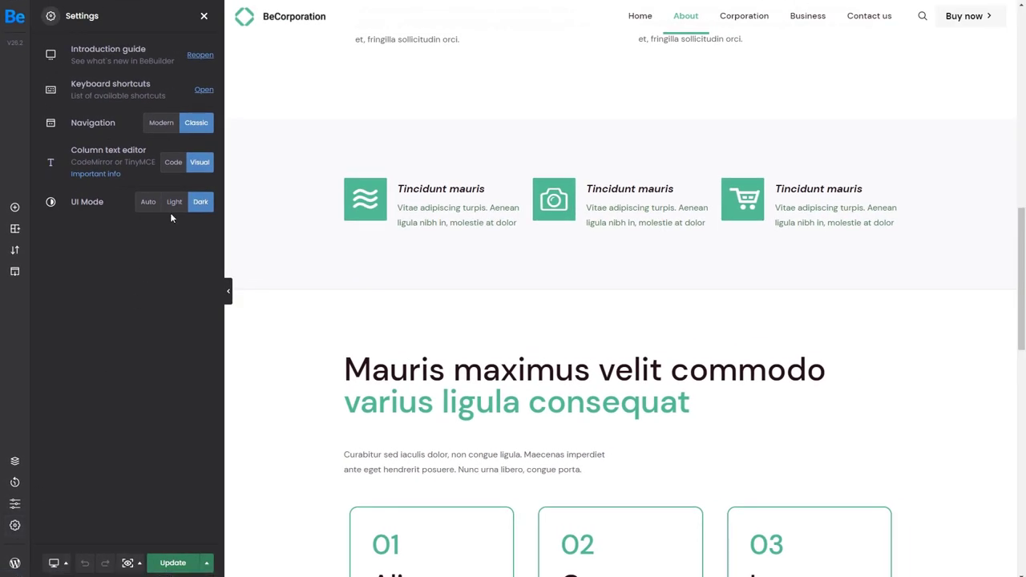
{"action": "left_click", "coordinate": [174, 201]}
{"action": "left_click", "coordinate": [200, 203]}
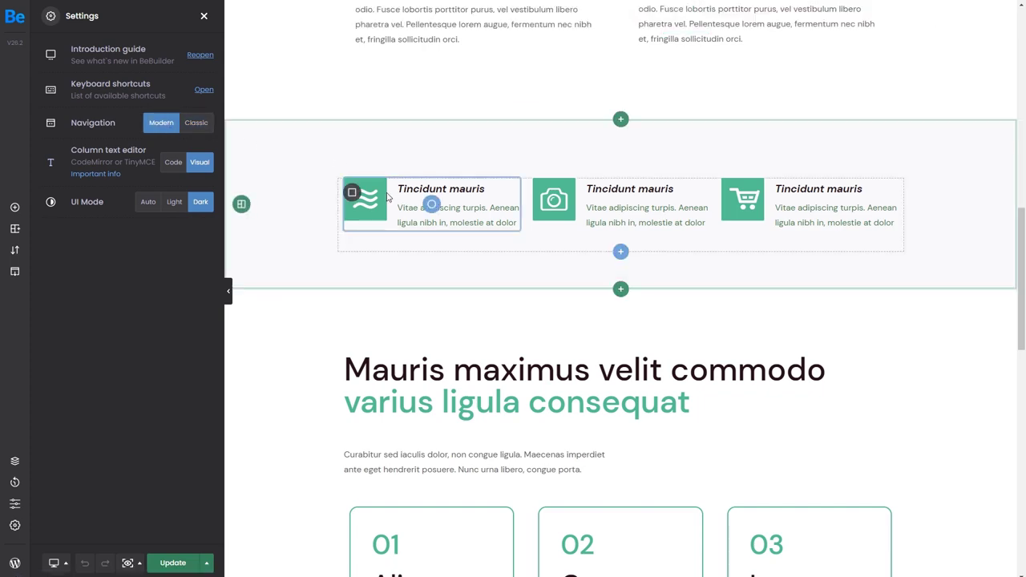
Reopen and close the introduction guide, then view and dismiss the keyboard shortcuts list
{"action": "left_click", "coordinate": [201, 56]}
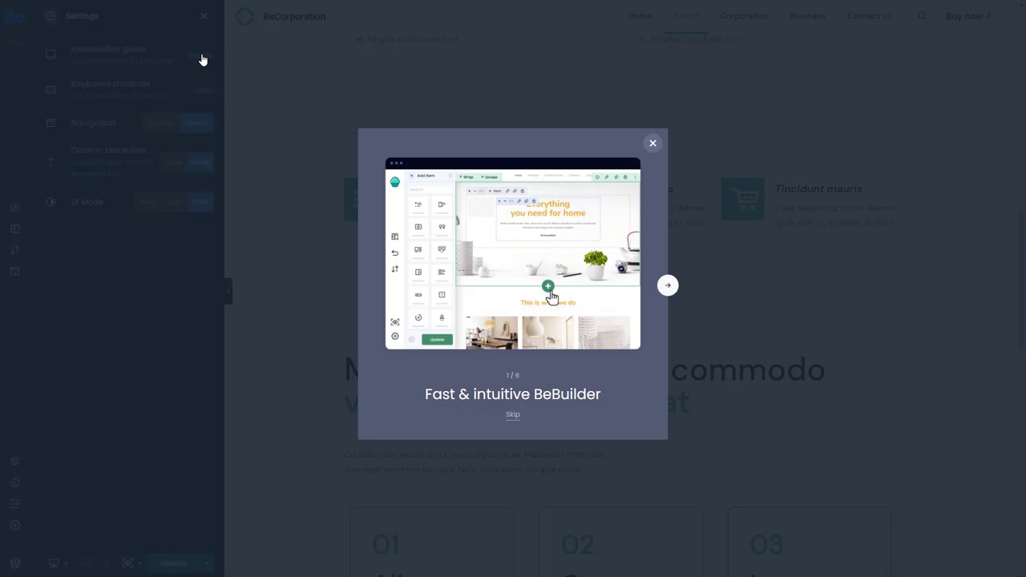
{"action": "left_click", "coordinate": [202, 63]}
{"action": "left_click", "coordinate": [205, 91]}
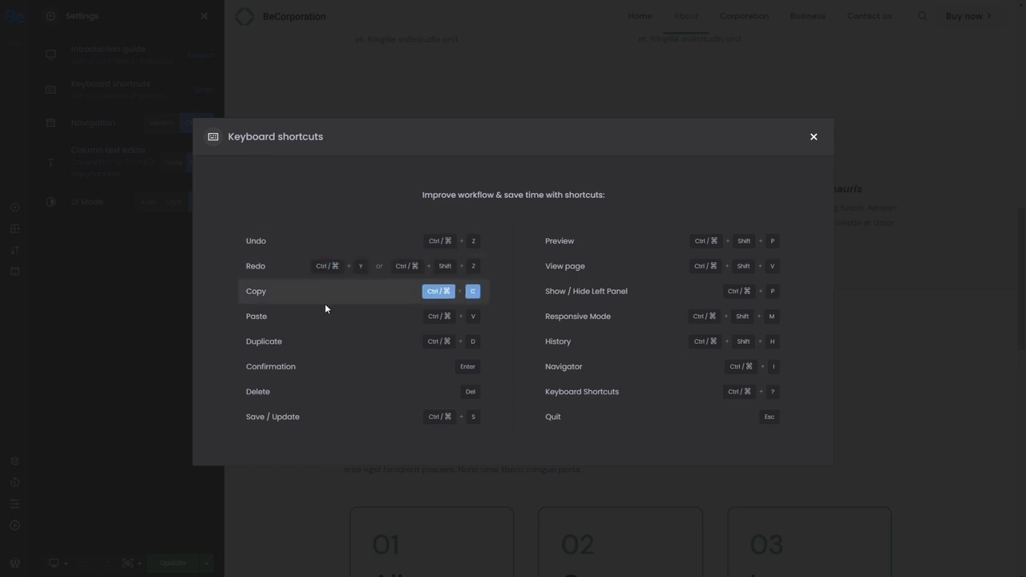
{"action": "key", "text": "Escape"}
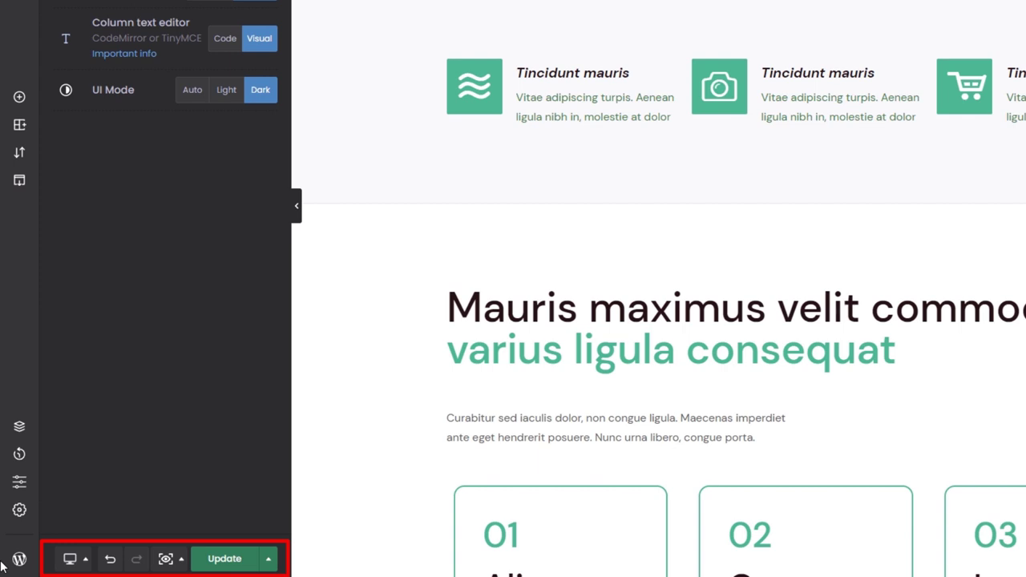
Preview the About page at mobile, tablet and then desktop widths
{"action": "left_click", "coordinate": [69, 561]}
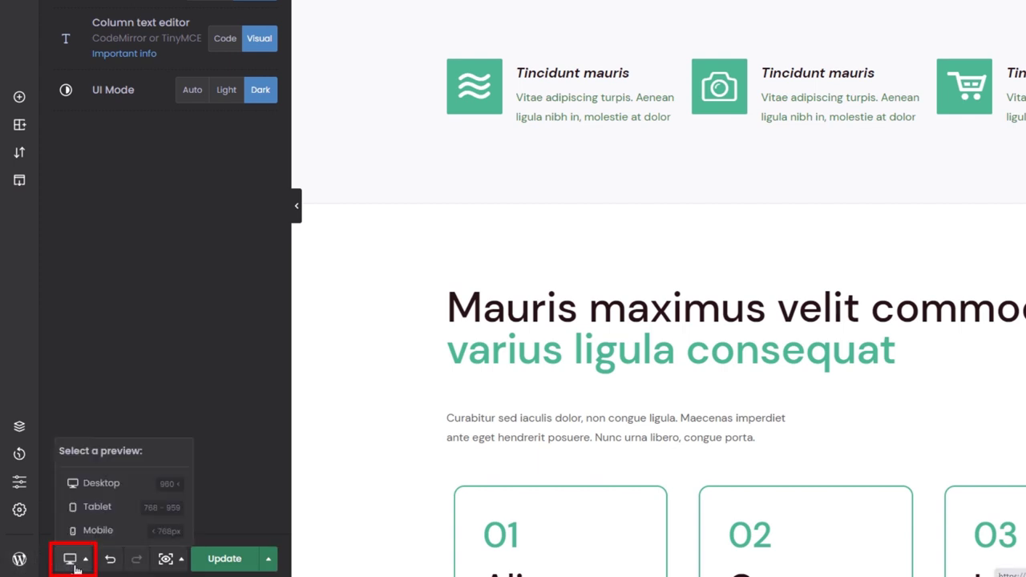
{"action": "left_click", "coordinate": [96, 533]}
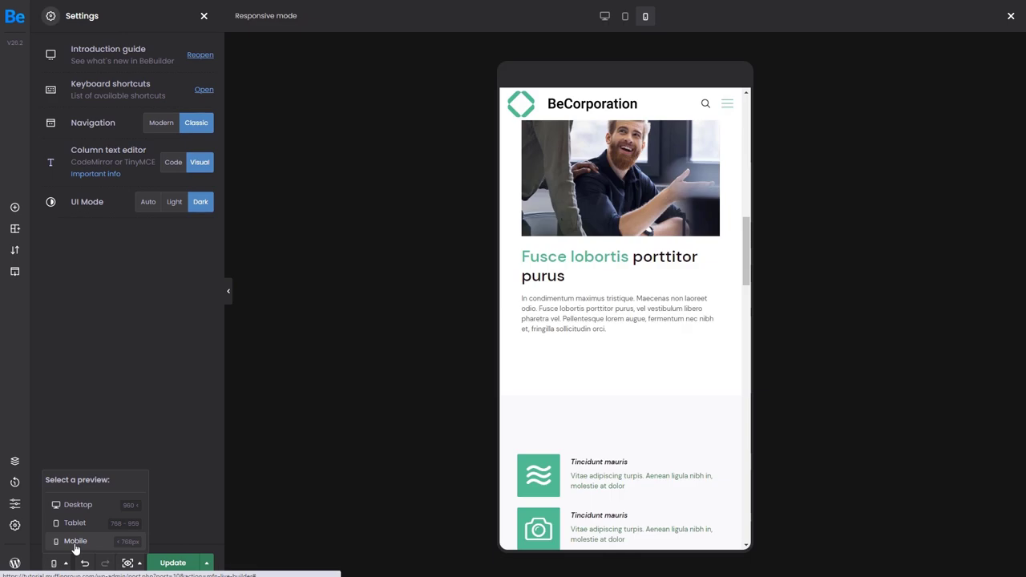
{"action": "left_click", "coordinate": [76, 523]}
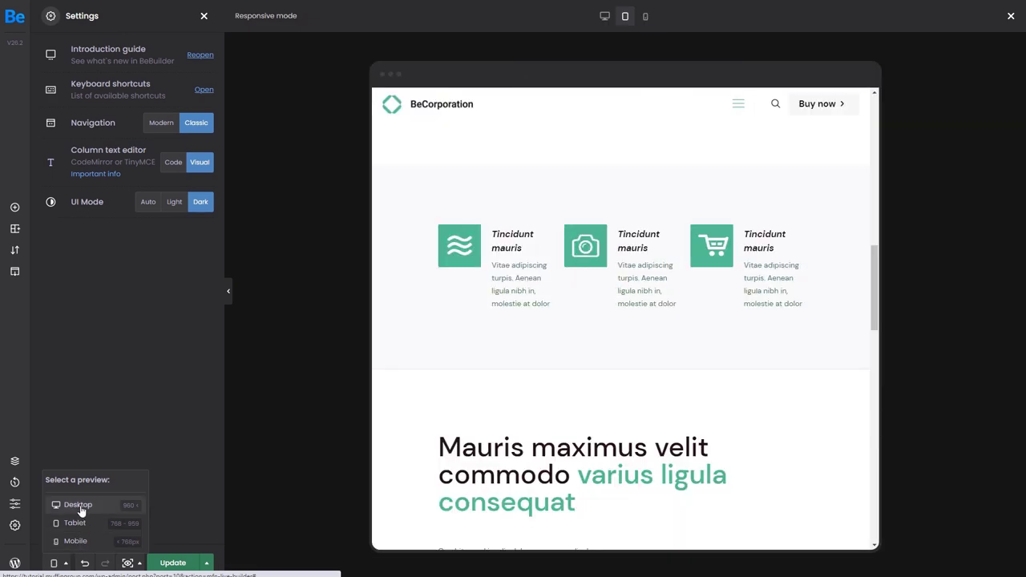
{"action": "left_click", "coordinate": [79, 506]}
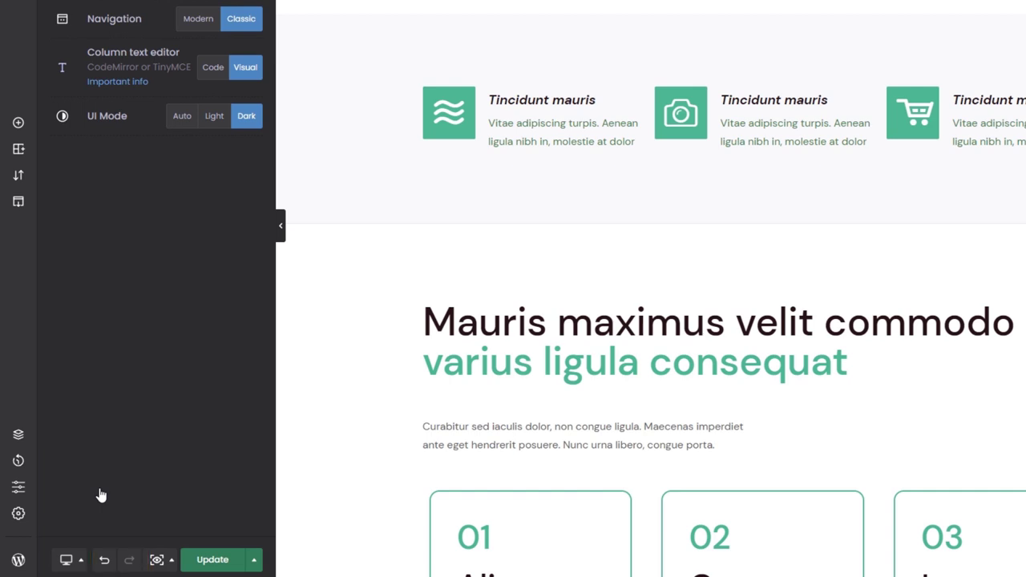
Delete the icon boxes section and undo it, then check the preview and save-as-draft options
{"action": "mouse_move", "coordinate": [918, 142]}
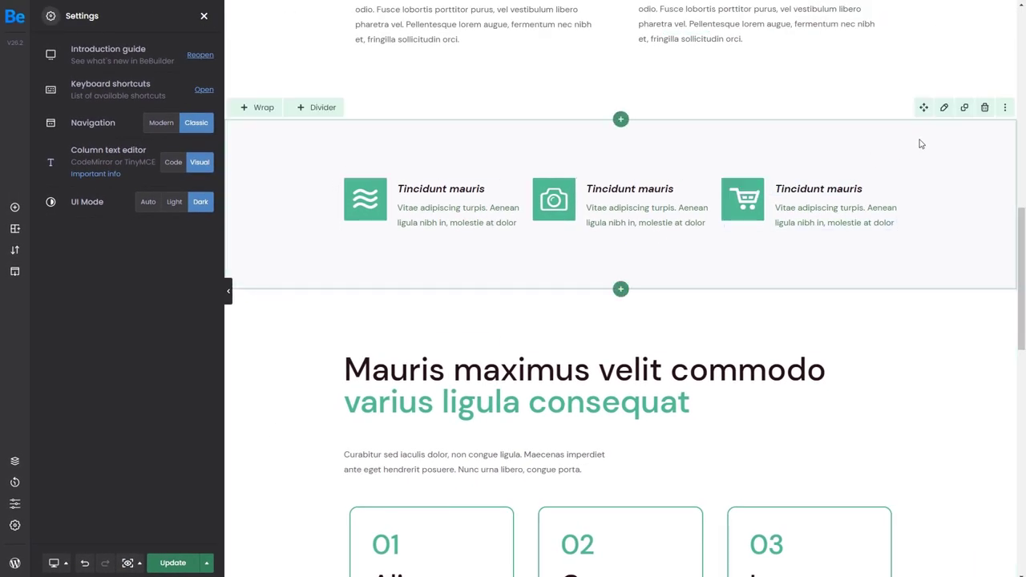
{"action": "left_click", "coordinate": [985, 117]}
{"action": "left_click", "coordinate": [508, 365]}
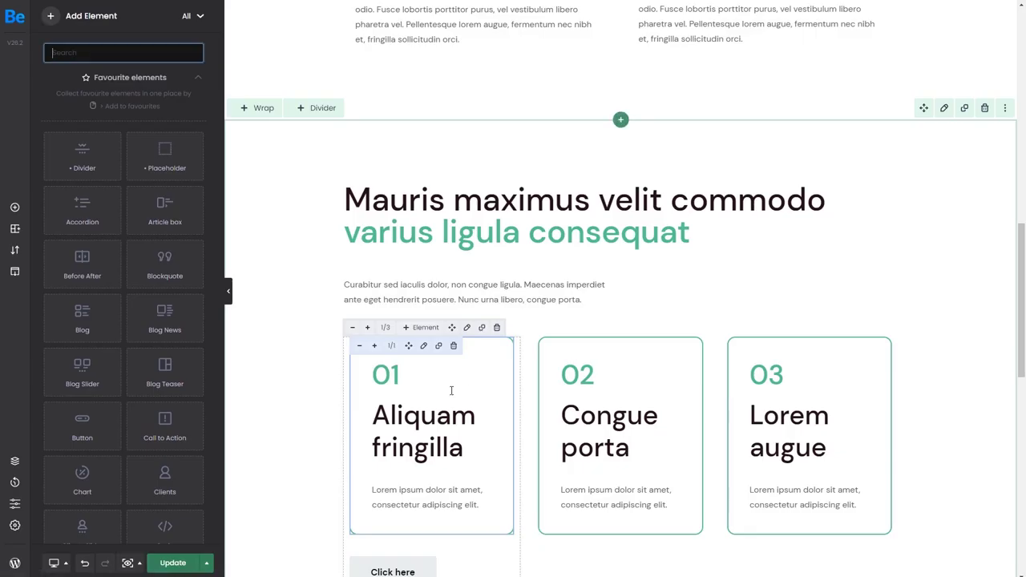
{"action": "left_click", "coordinate": [85, 564]}
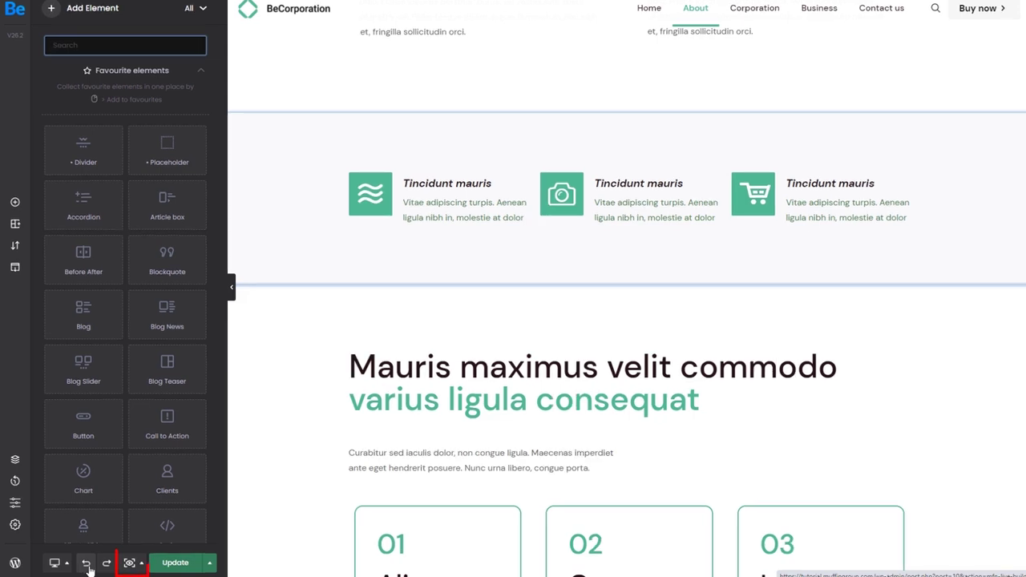
{"action": "left_click", "coordinate": [131, 563]}
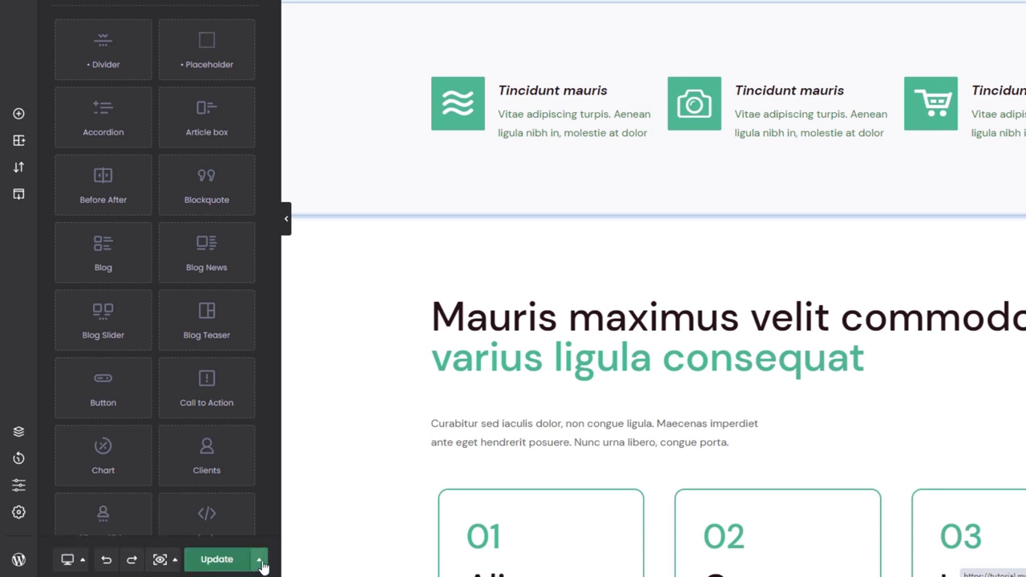
{"action": "left_click", "coordinate": [261, 561]}
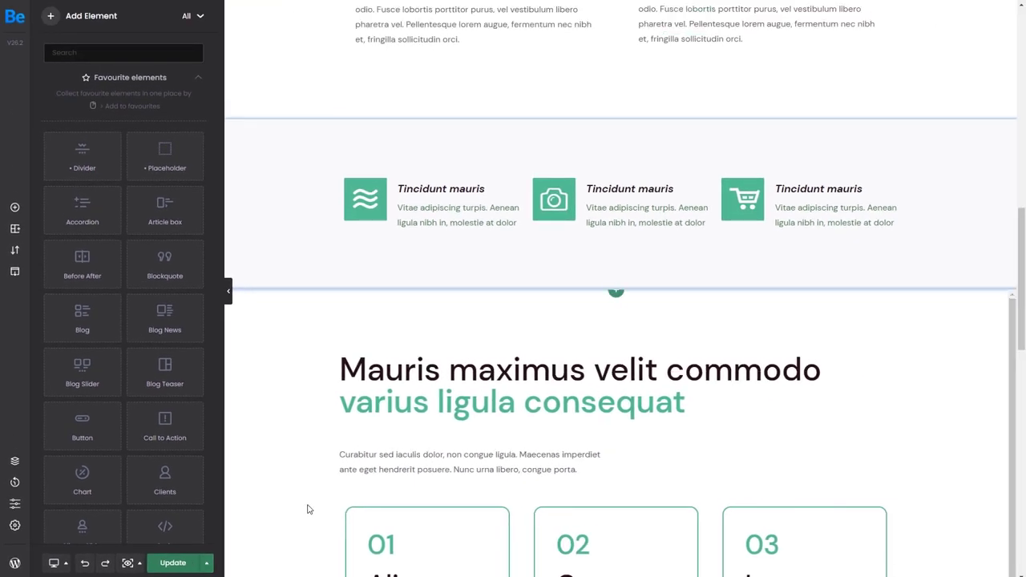
Replace the heading text 'Vivamus in diam turpis maximus tristique.' with 'Our Business Model'
{"action": "scroll", "coordinate": [308, 509], "scroll_direction": "up", "scroll_amount": 8}
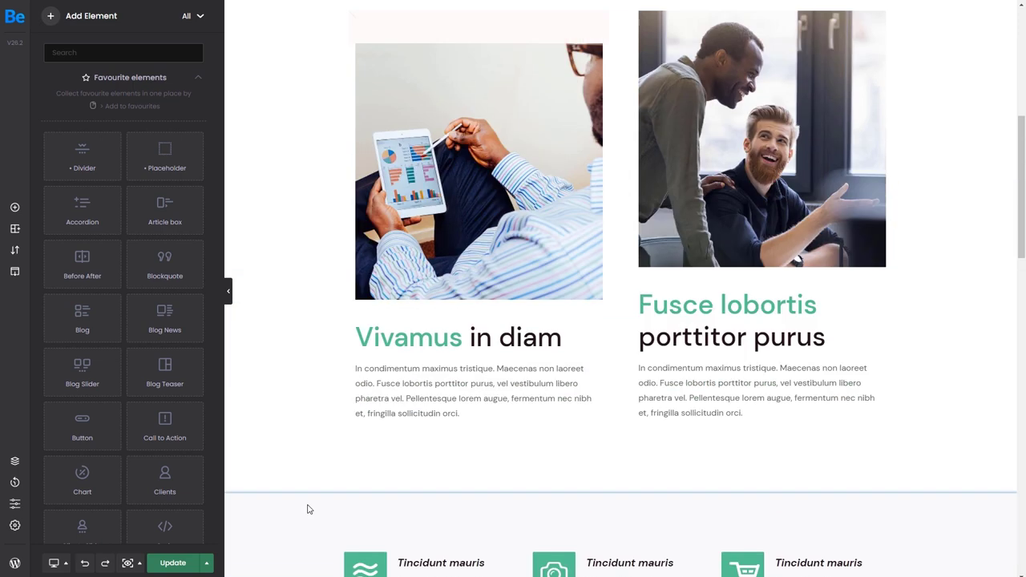
{"action": "scroll", "coordinate": [309, 508], "scroll_direction": "up", "scroll_amount": 2}
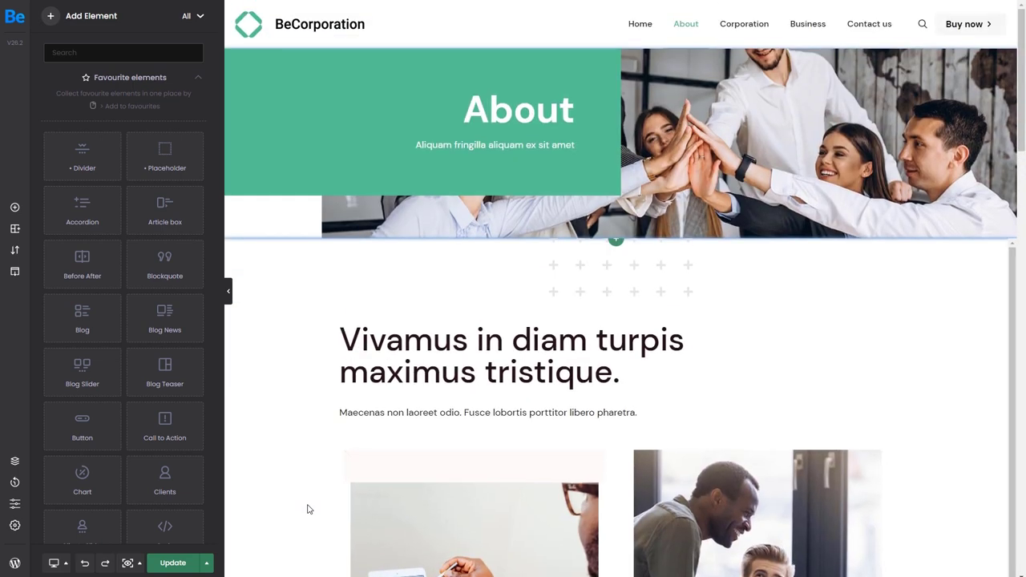
{"action": "left_click", "coordinate": [426, 342]}
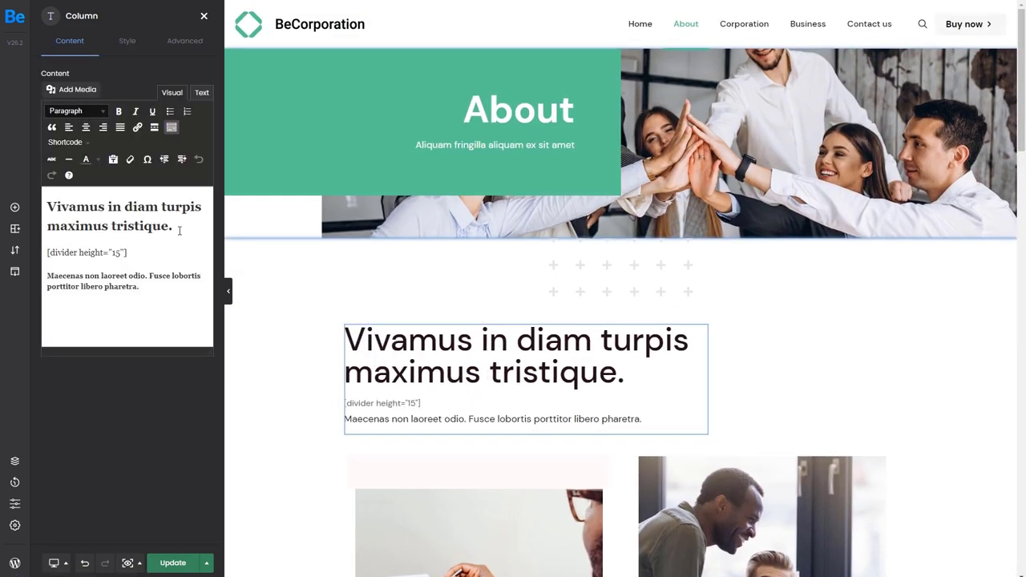
{"action": "left_click_drag", "start_coordinate": [160, 226], "coordinate": [51, 207]}
{"action": "type", "text": "Our Business Model"}
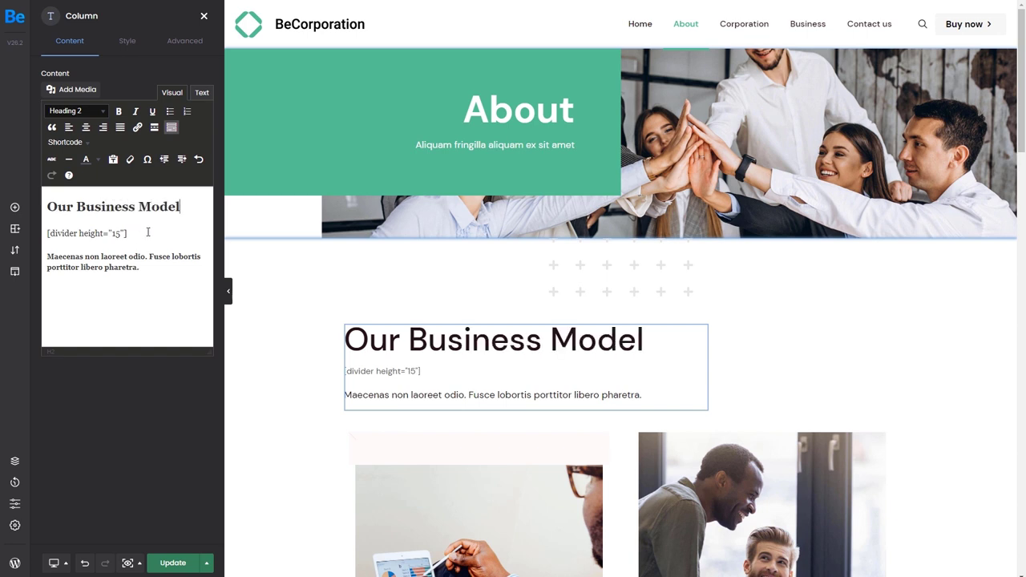
{"action": "left_click", "coordinate": [272, 279]}
Review the About banner column's Style and Advanced settings, then close them
{"action": "left_click", "coordinate": [345, 101]}
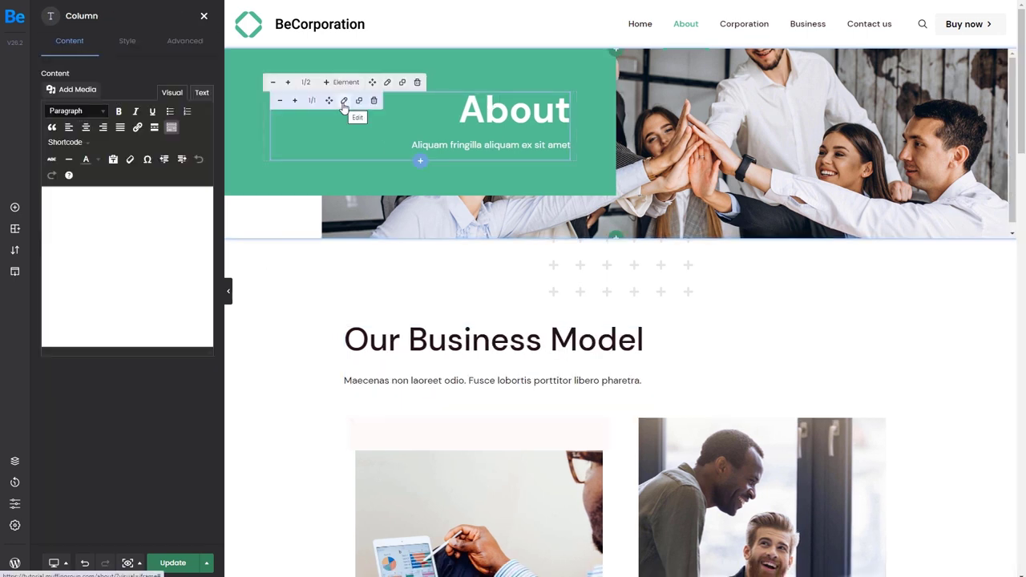
{"action": "left_click", "coordinate": [128, 44]}
{"action": "left_click", "coordinate": [185, 44]}
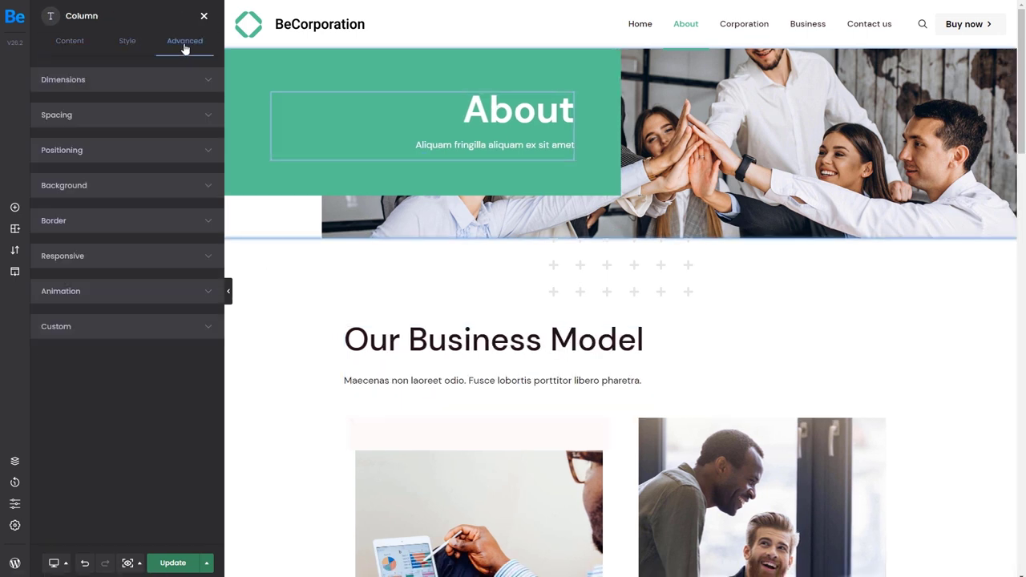
{"action": "left_click", "coordinate": [203, 16]}
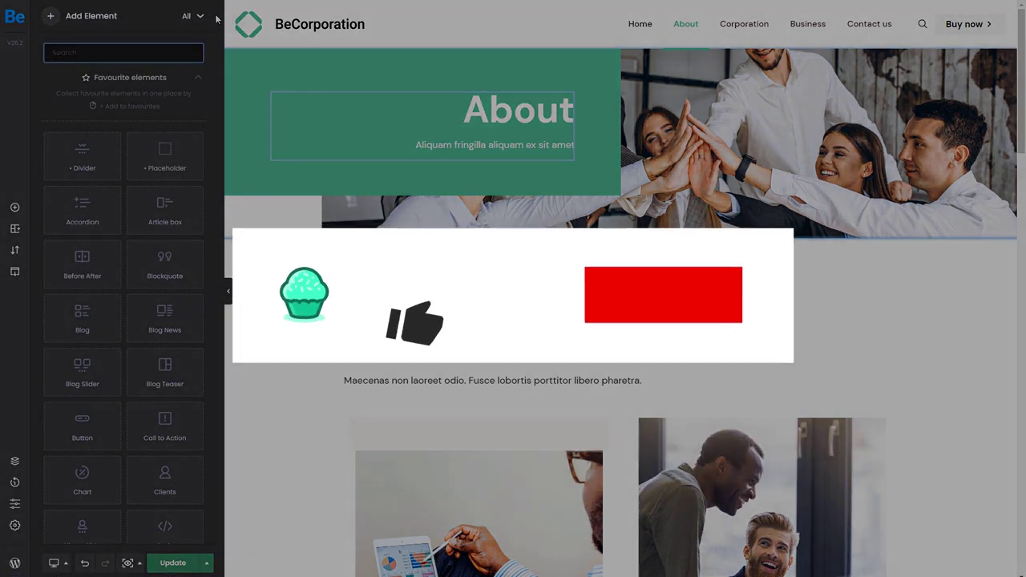